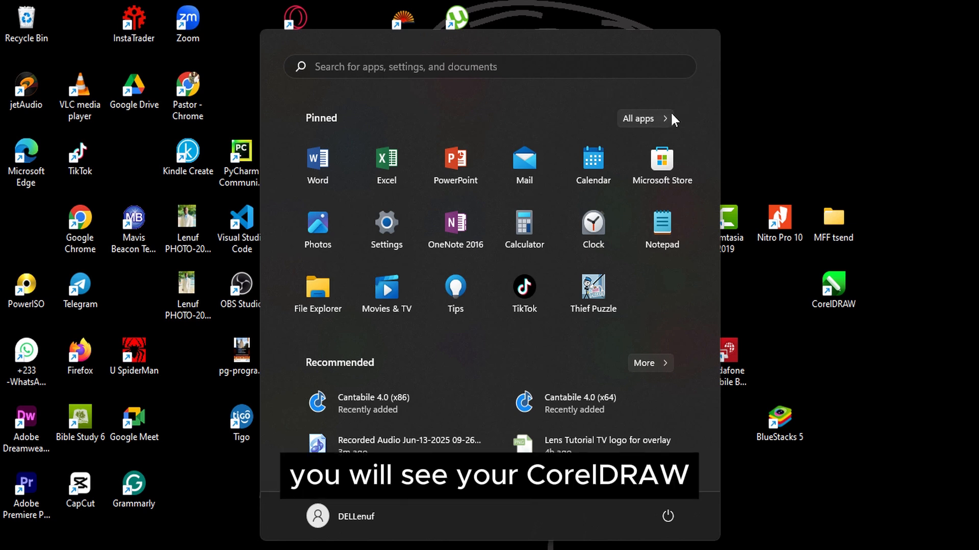
# Step: Launch CorelDRAW from the CorelDRAW Graphics Suite folder in the installed apps list
pyautogui.click(662, 118)
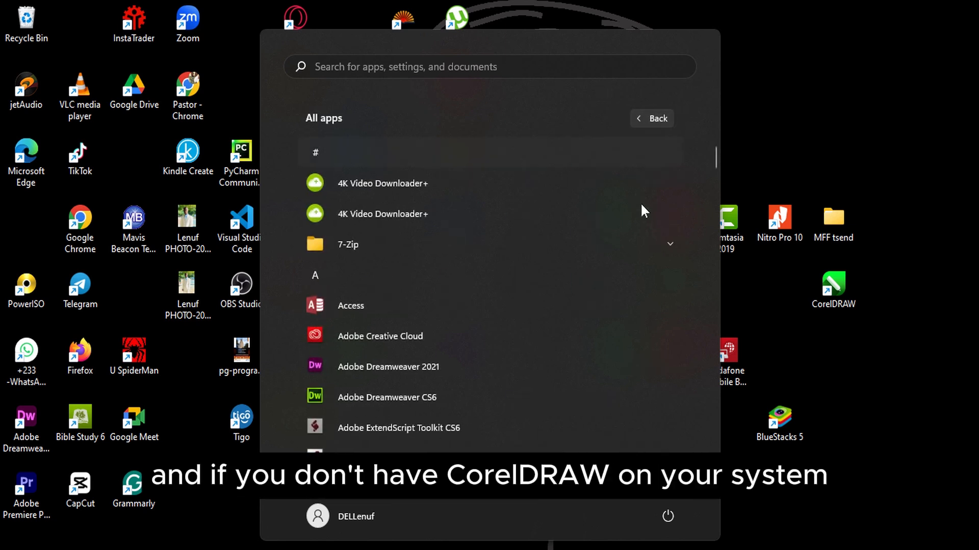
pyautogui.moveTo(715, 156); pyautogui.dragTo(718, 211)
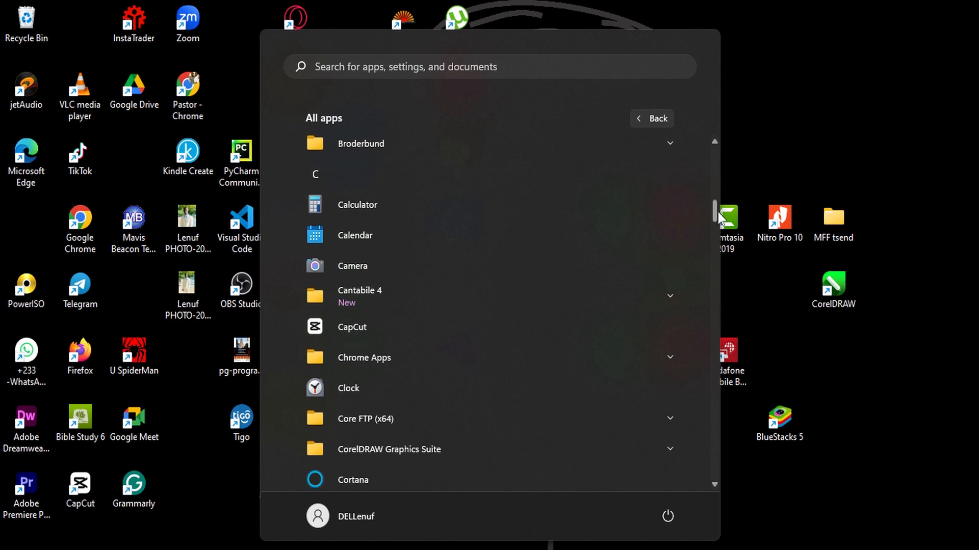
pyautogui.scroll(-4, 718, 215)
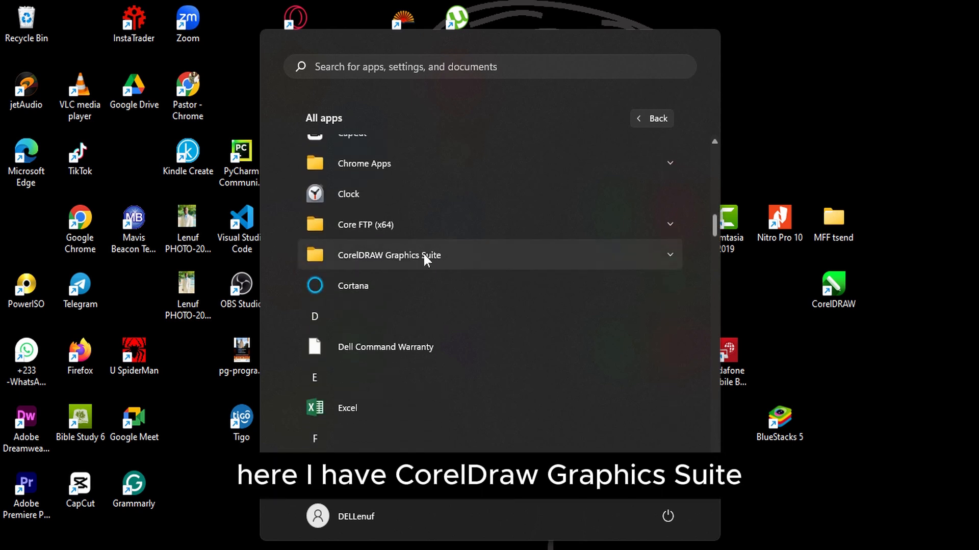
pyautogui.click(422, 255)
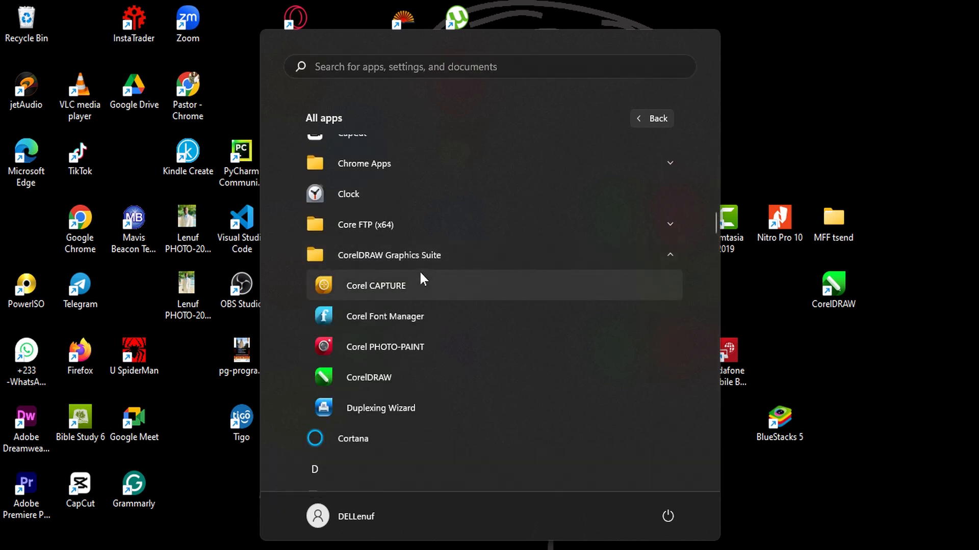
pyautogui.click(383, 380)
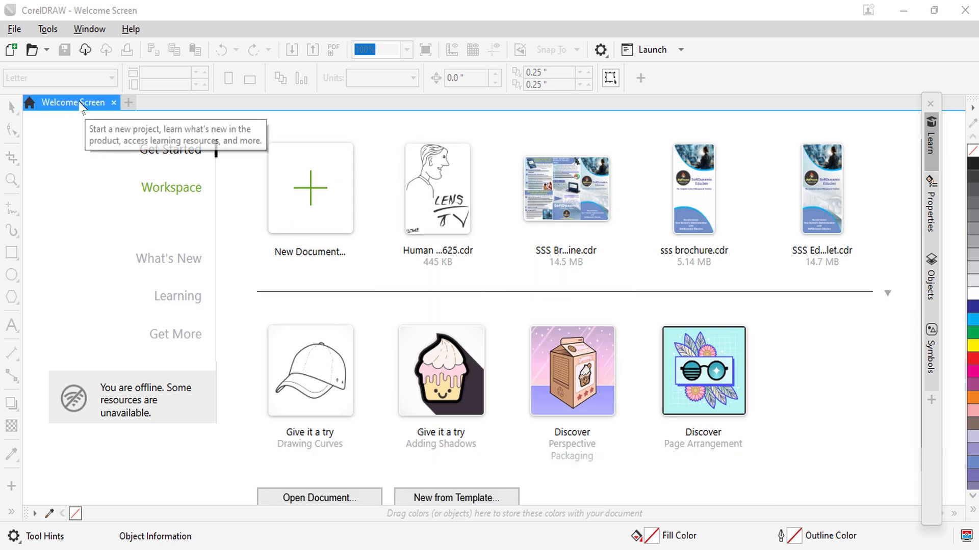
# Step: Create a new portrait A4 document (210 x 297 mm) in CMYK at 300 dpi
pyautogui.click(310, 193)
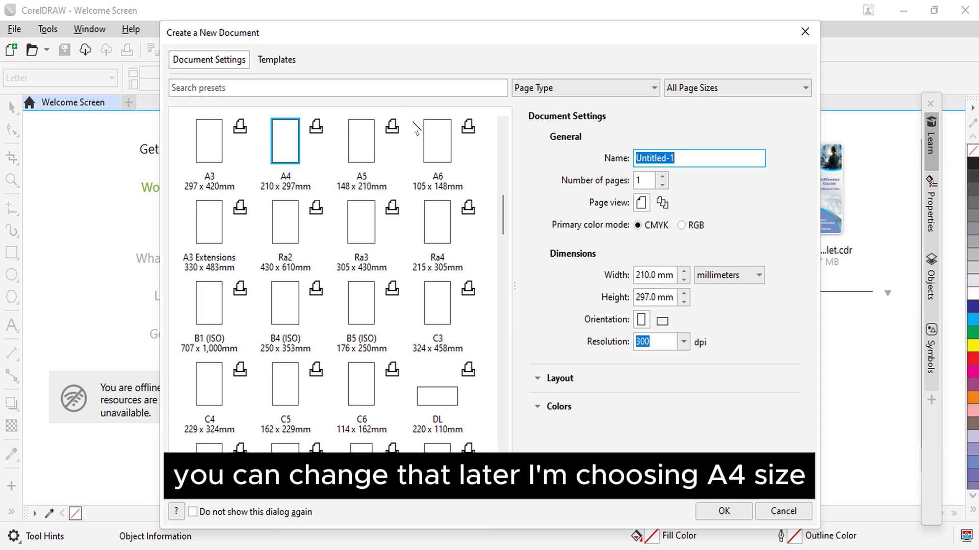
pyautogui.click(296, 147)
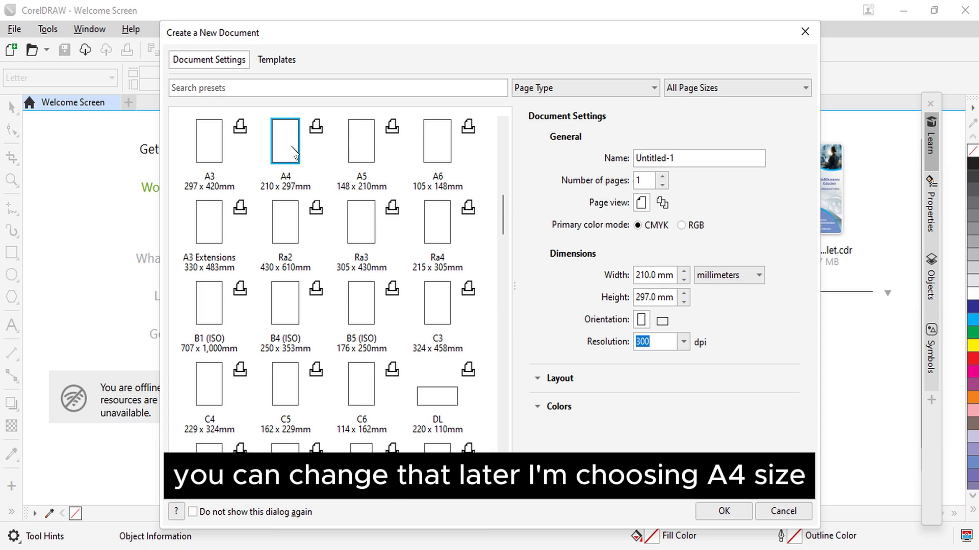
pyautogui.click(713, 510)
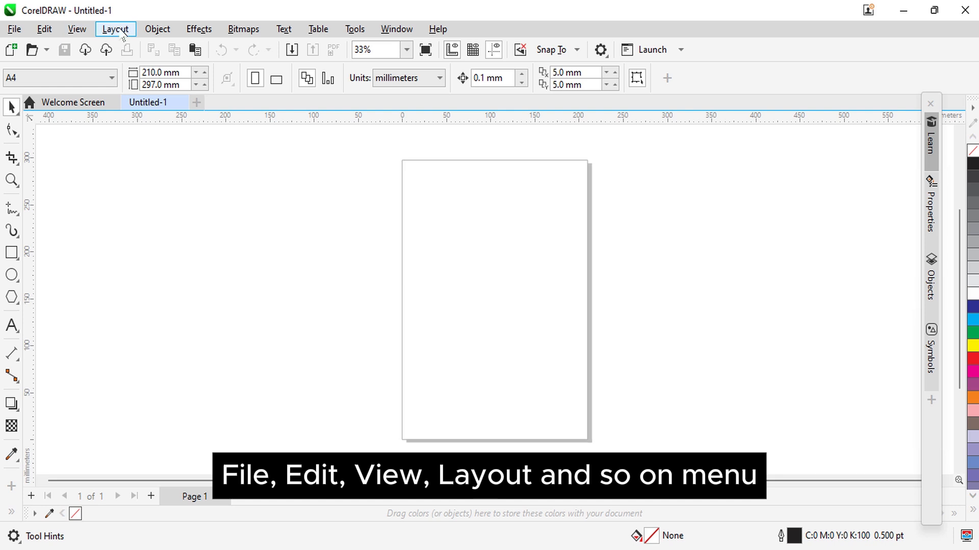
# Step: Examine the available command groups and the property settings of the Rectangle, Ellipse, Text, Transparency and Drop Shadow tools
pyautogui.click(15, 31)
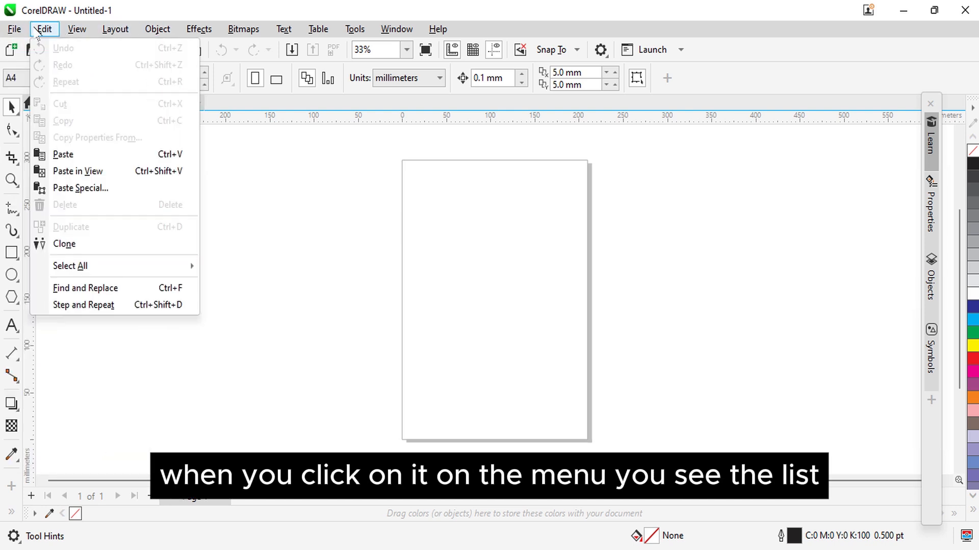
pyautogui.moveTo(76, 31)
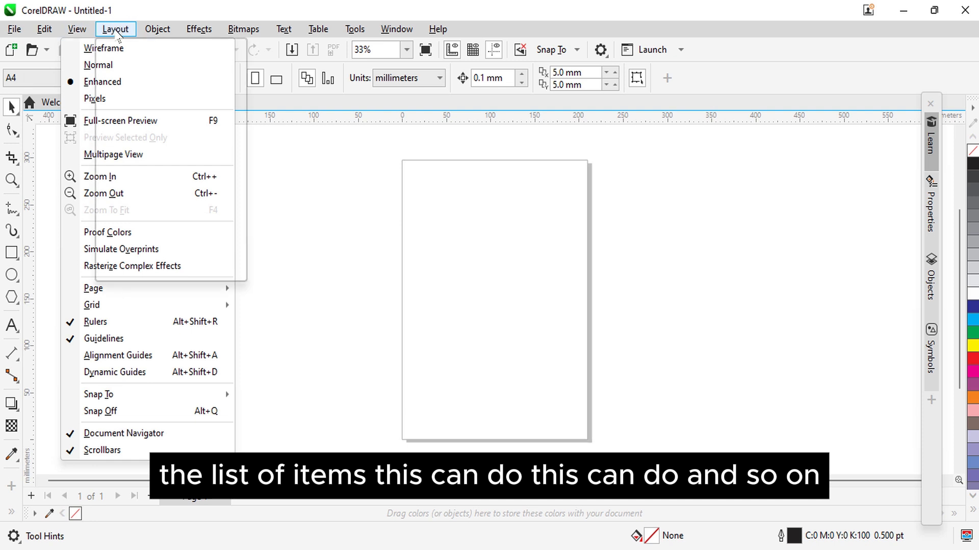
pyautogui.moveTo(157, 29)
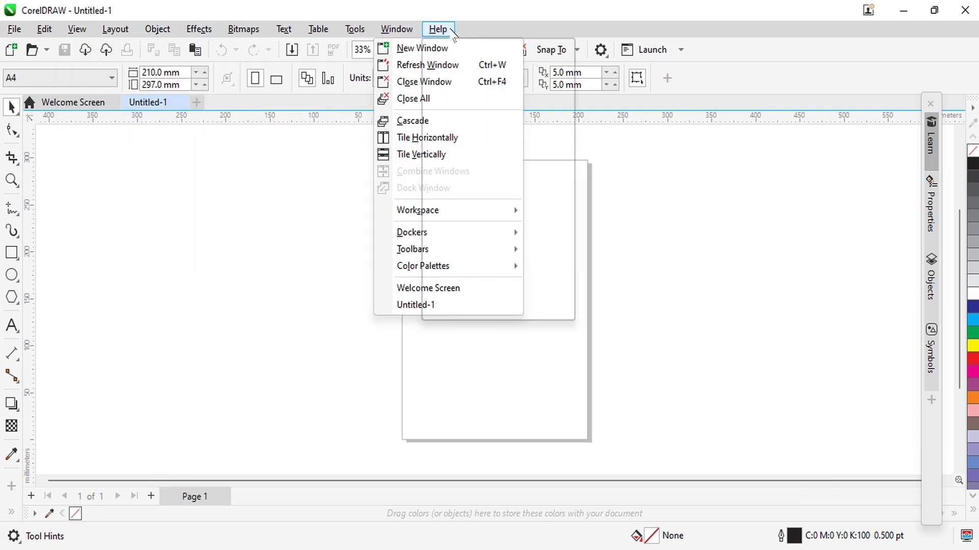
pyautogui.click(507, 24)
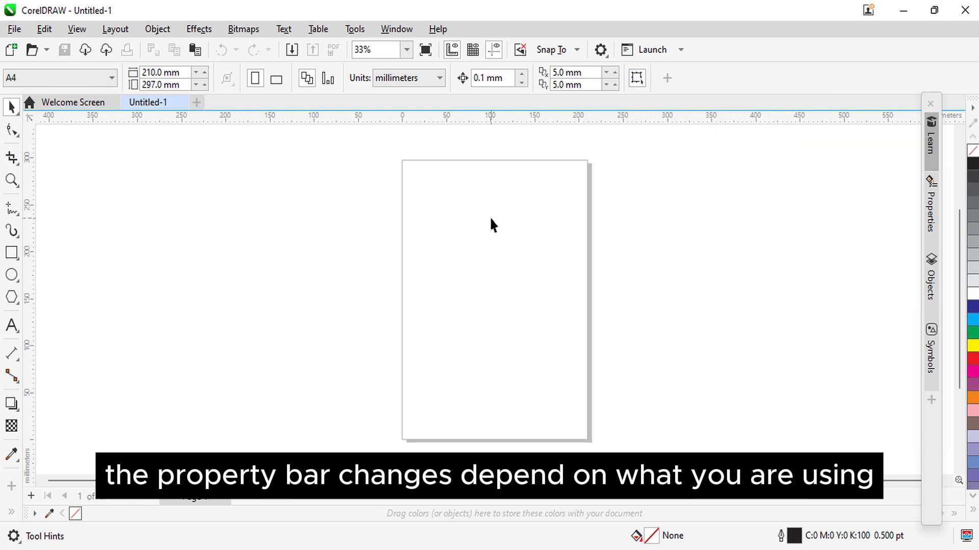
pyautogui.click(16, 258)
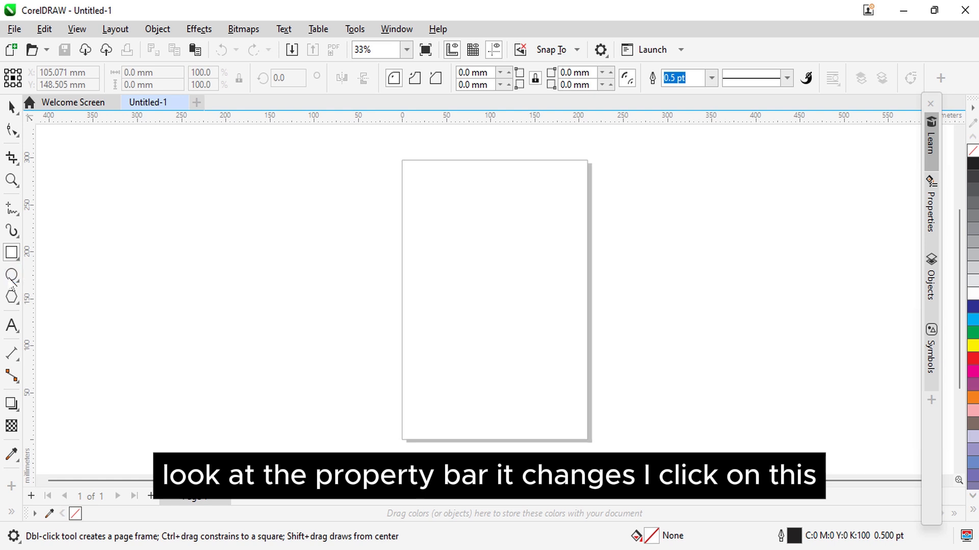
pyautogui.click(12, 276)
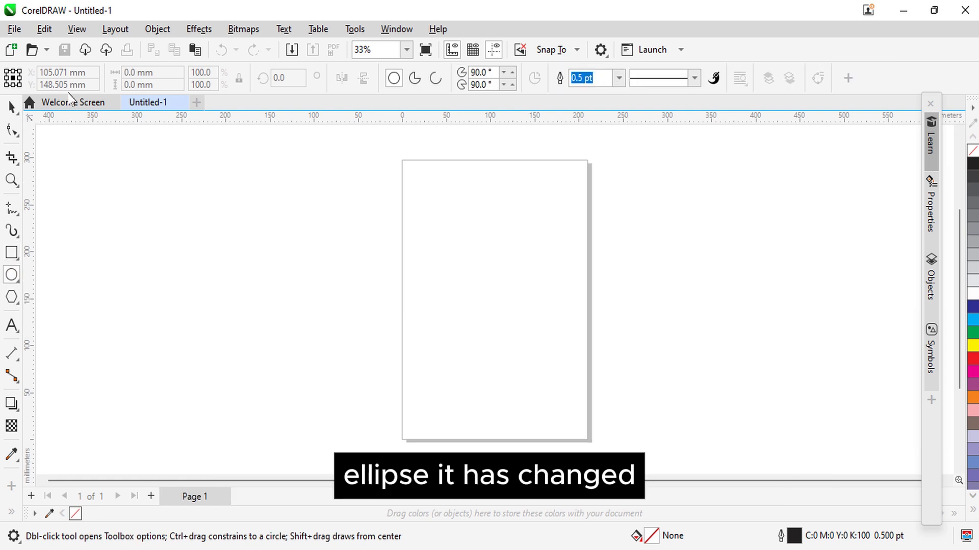
pyautogui.click(12, 326)
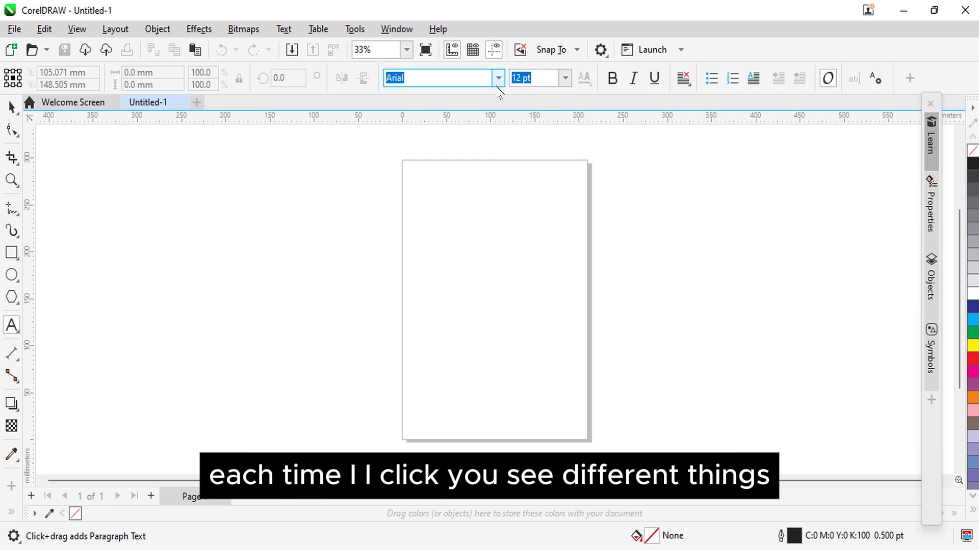
pyautogui.click(12, 427)
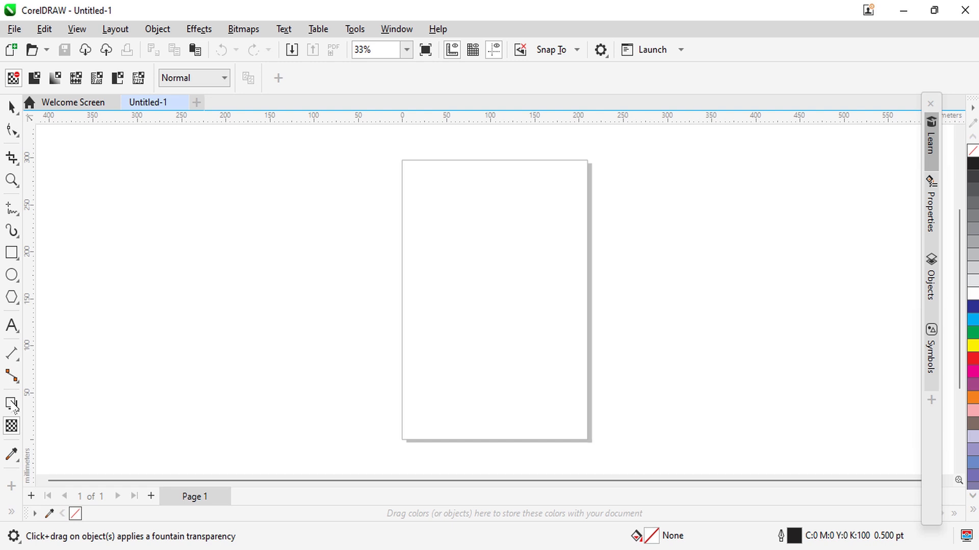
pyautogui.click(14, 406)
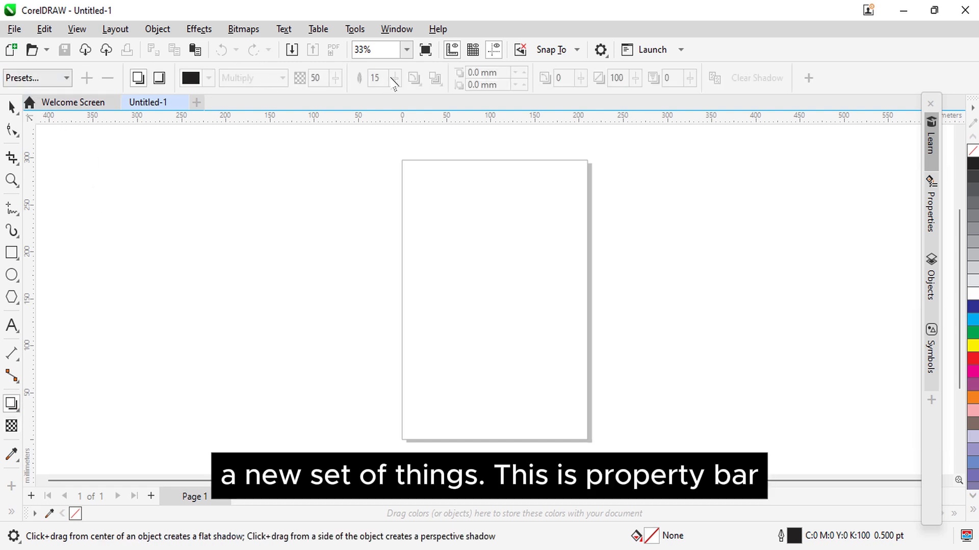
pyautogui.click(13, 106)
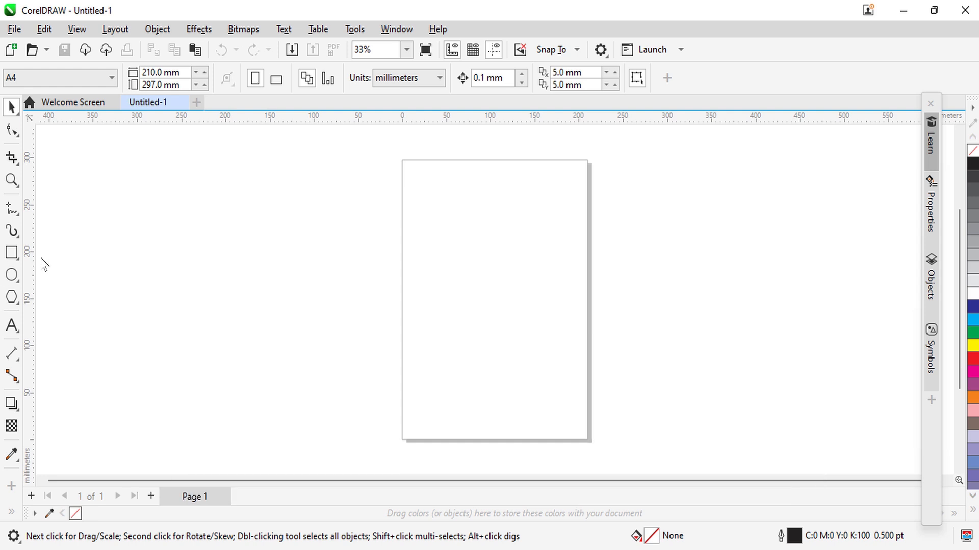
# Step: Draw a head circle about 146 by 140 mm on the page, with two eye circles about 17 mm wide inside its upper half
pyautogui.click(12, 275)
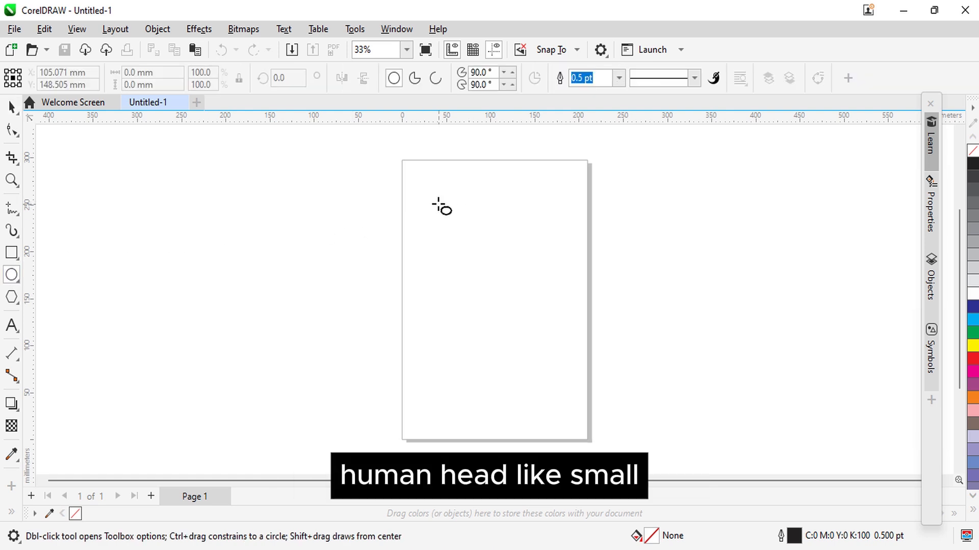
pyautogui.moveTo(438, 204); pyautogui.dragTo(567, 337)
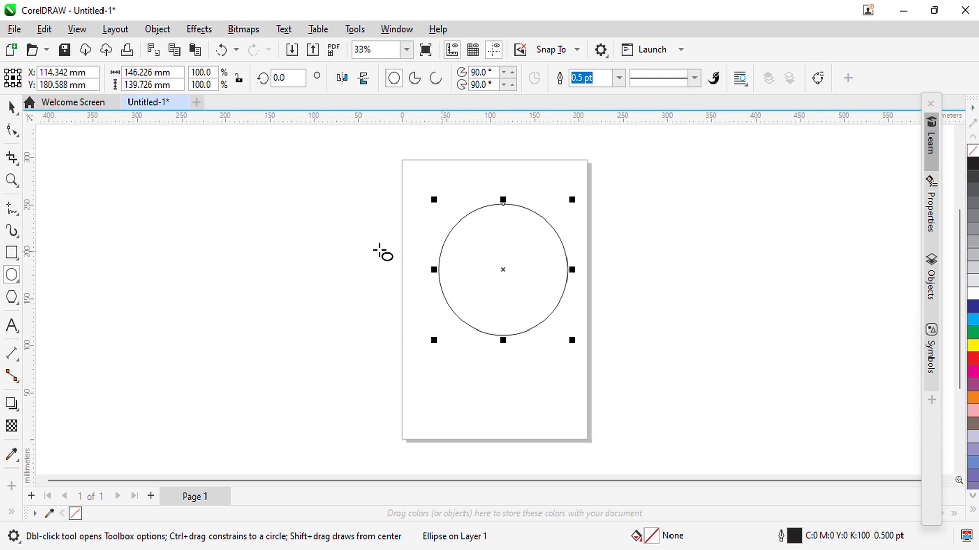
pyautogui.click(360, 248)
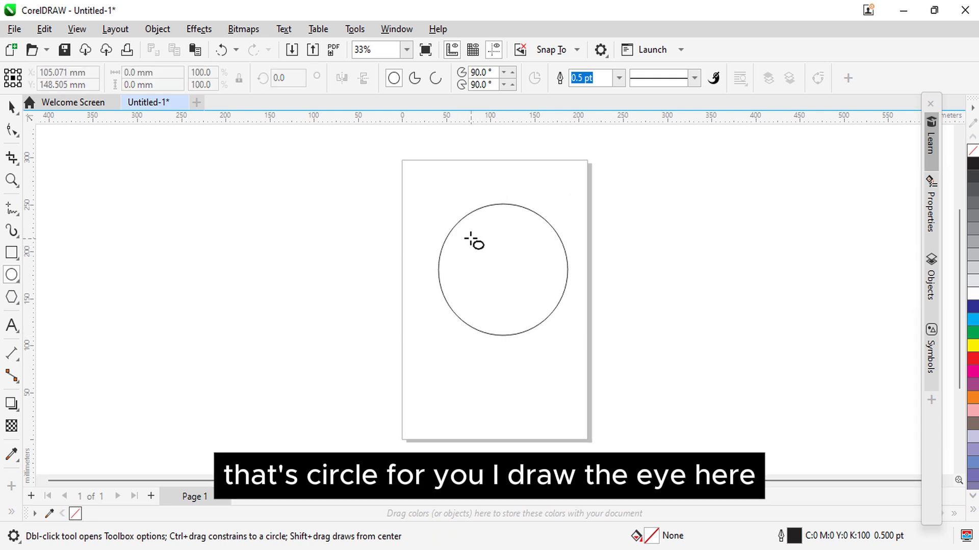
pyautogui.moveTo(470, 239); pyautogui.dragTo(541, 260)
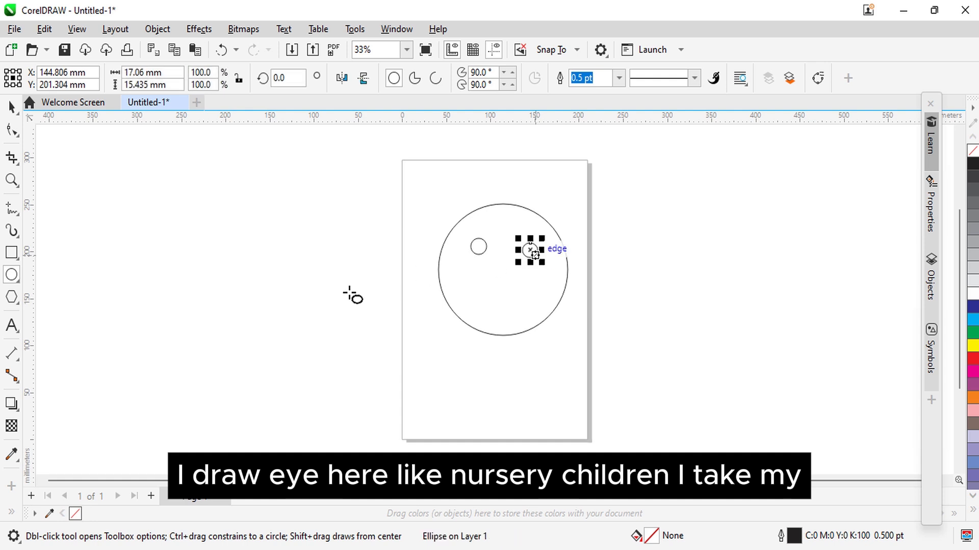
# Step: Draw a three-sided polygon about 27 by 23 mm as the nose and move it to the middle of the face below the eyes
pyautogui.click(21, 284)
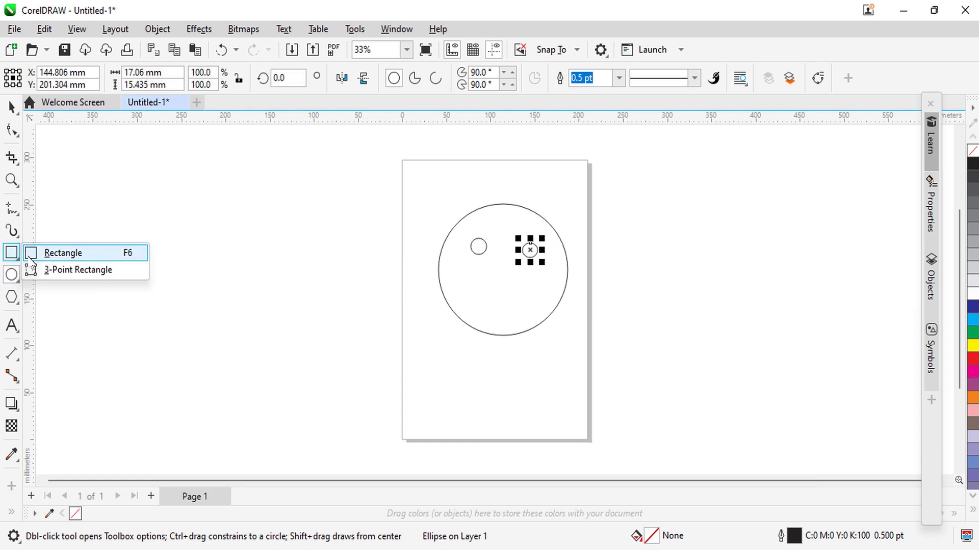
pyautogui.click(20, 304)
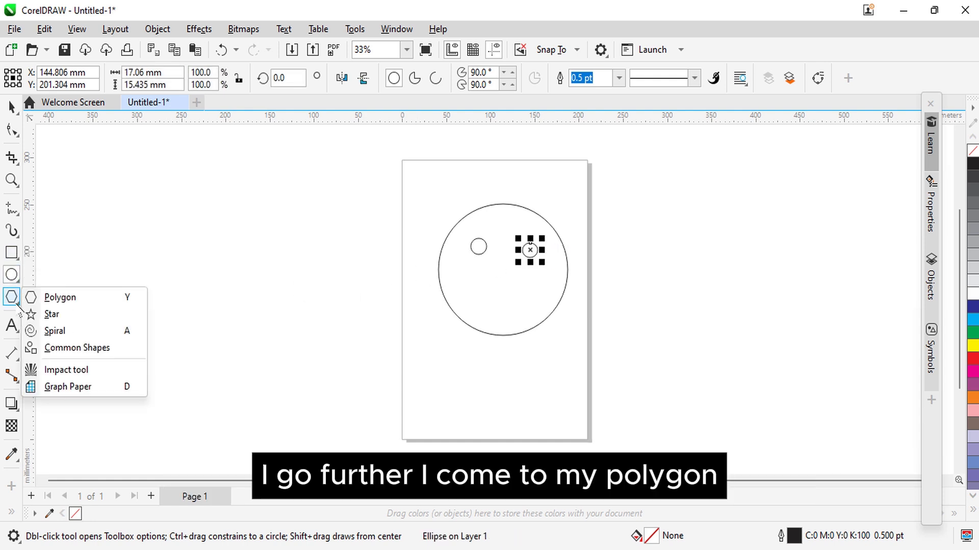
pyautogui.click(60, 298)
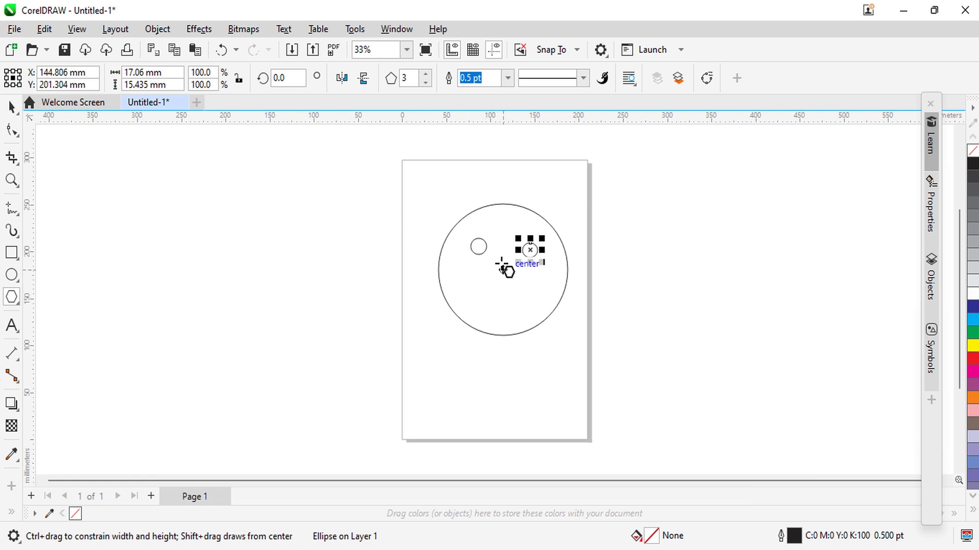
pyautogui.moveTo(504, 269)
pyautogui.mouseDown()
pyautogui.moveTo(496, 282)
pyautogui.moveTo(533, 298)
pyautogui.mouseUp()
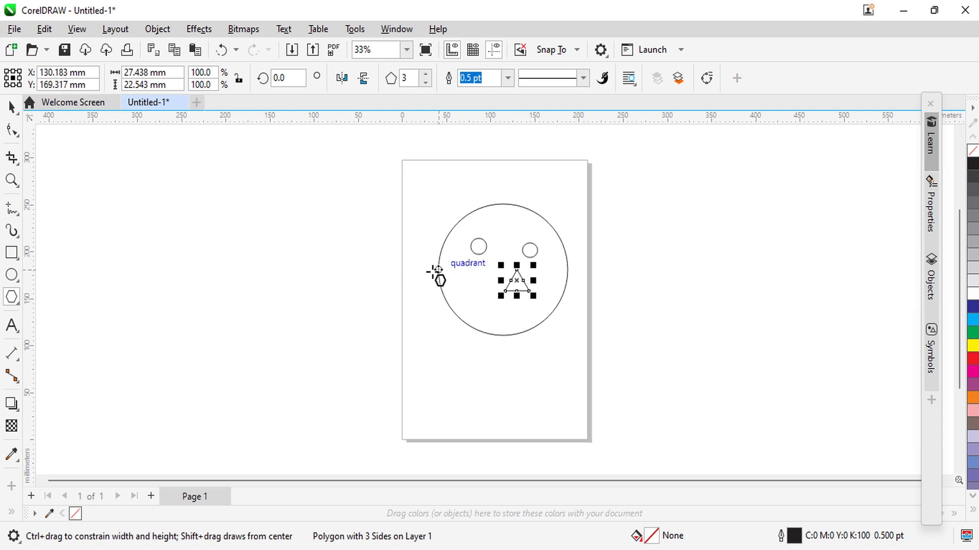
pyautogui.click(11, 106)
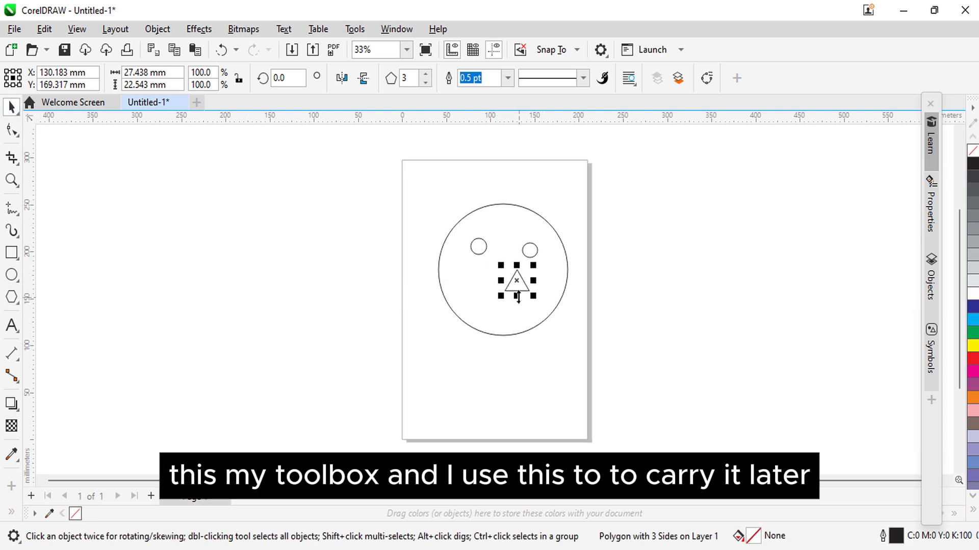
pyautogui.moveTo(516, 280); pyautogui.dragTo(492, 284)
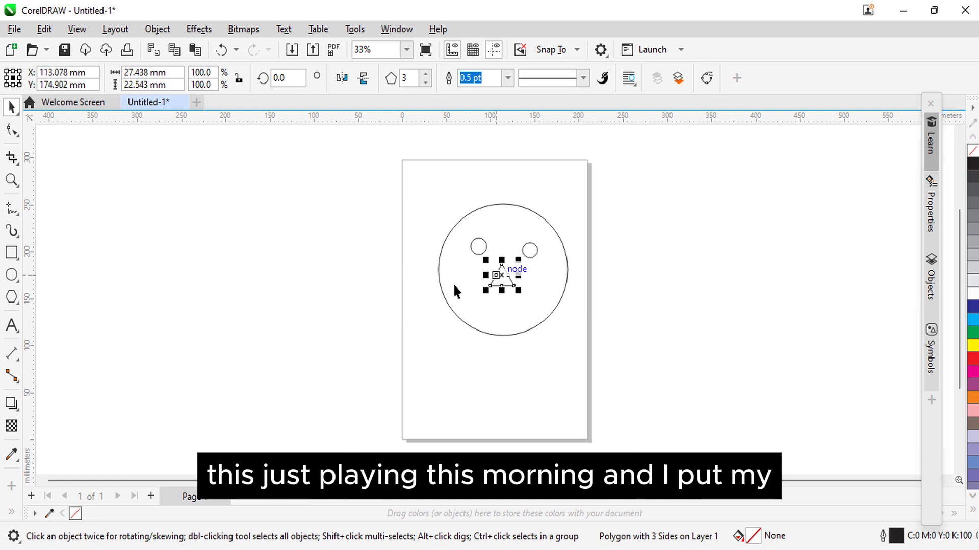
pyautogui.click(275, 323)
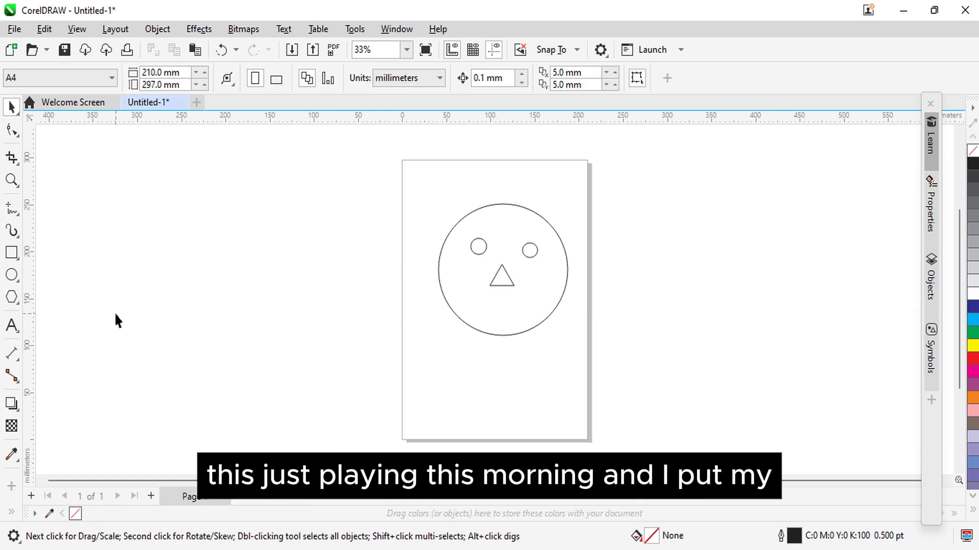
# Step: Draw a rectangle about 50 by 17 mm below the nose as the mouth and deselect it
pyautogui.click(11, 253)
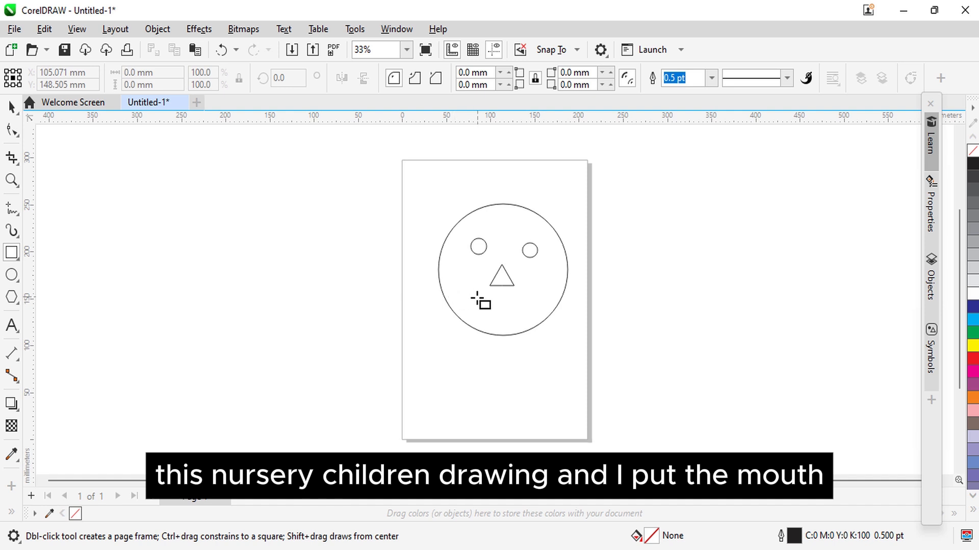
pyautogui.moveTo(480, 305); pyautogui.dragTo(525, 323)
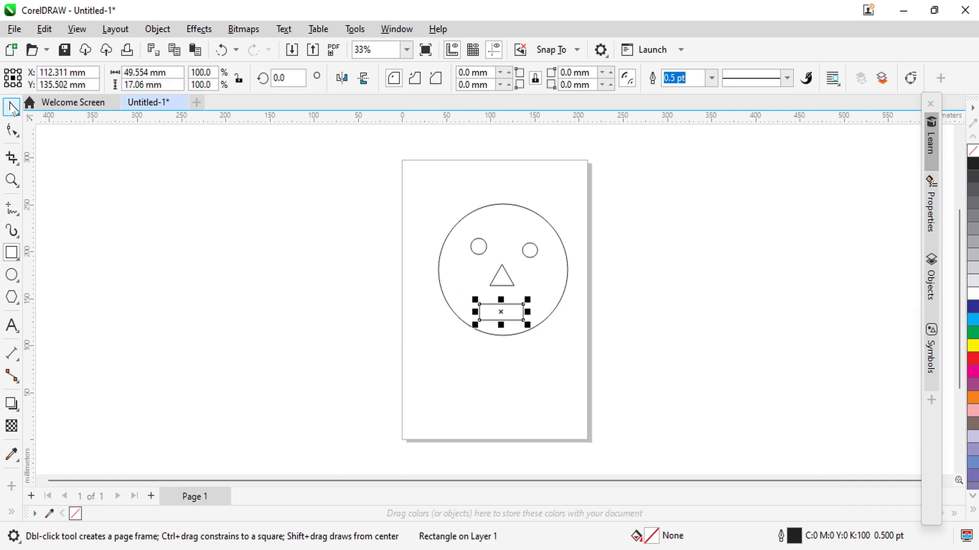
pyautogui.click(11, 107)
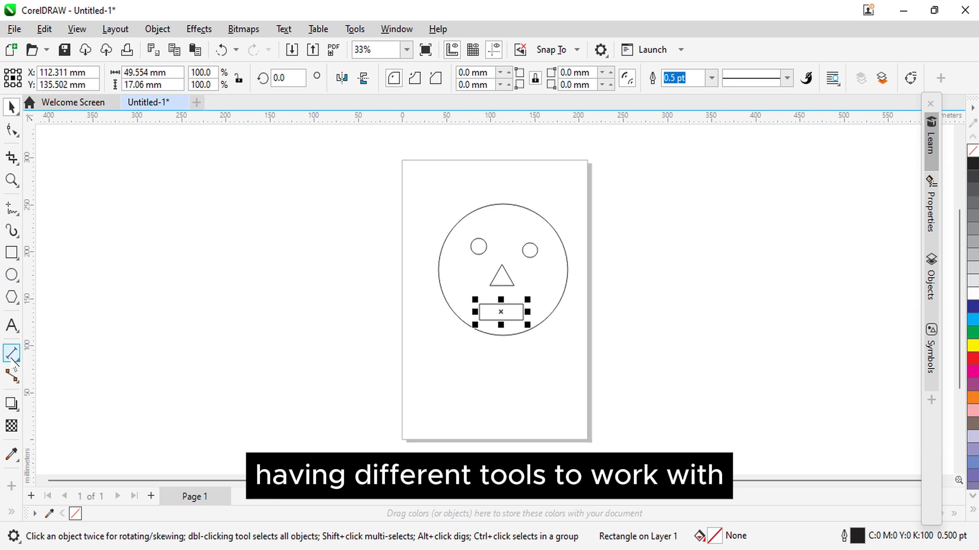
pyautogui.click(166, 281)
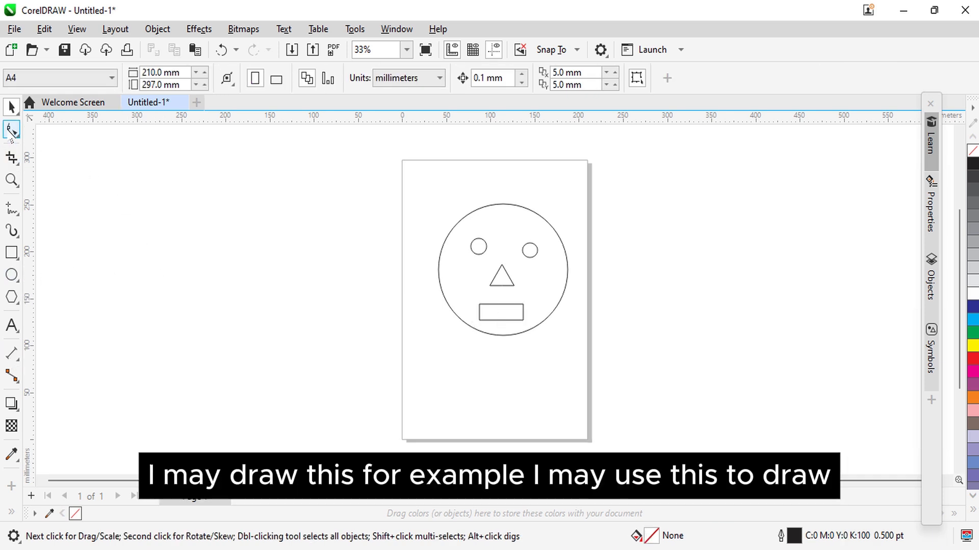
# Step: Draw a nearly horizontal freehand line about 325 mm long beside the page and move it to the right of the page
pyautogui.click(12, 131)
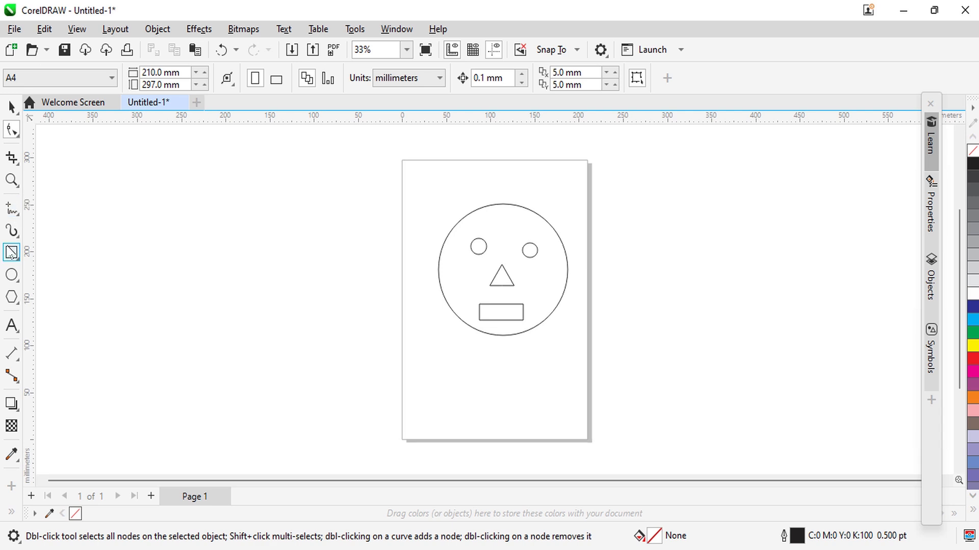
pyautogui.click(11, 209)
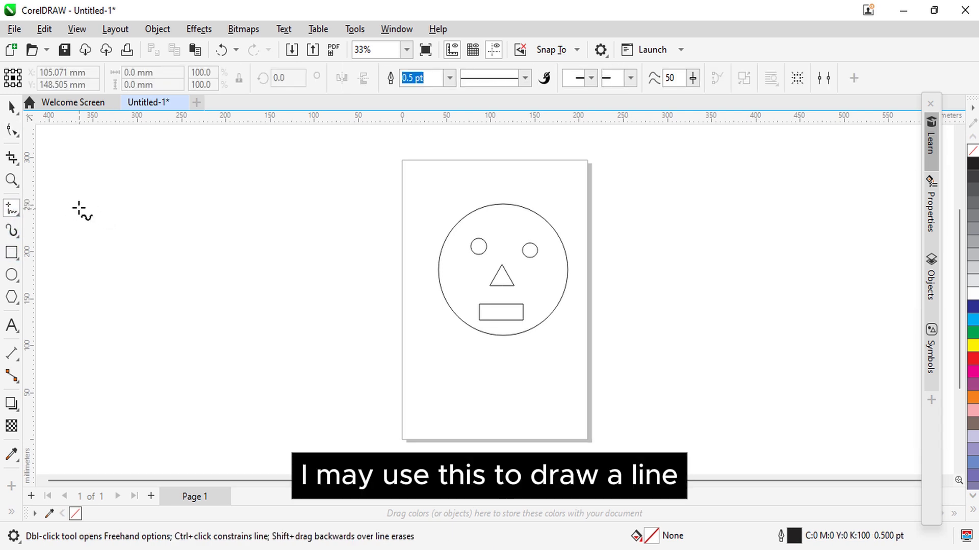
pyautogui.click(103, 196)
pyautogui.click(199, 208)
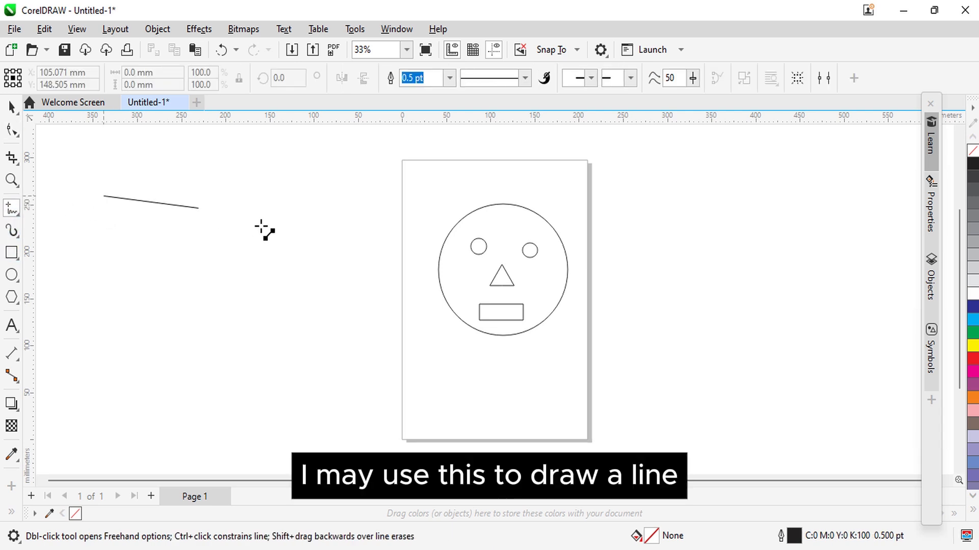
pyautogui.click(391, 200)
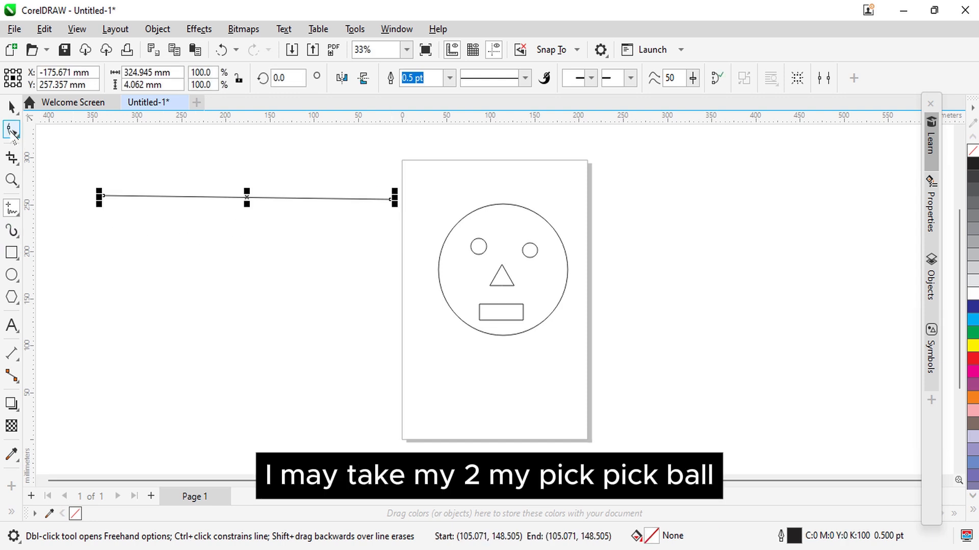
pyautogui.click(12, 107)
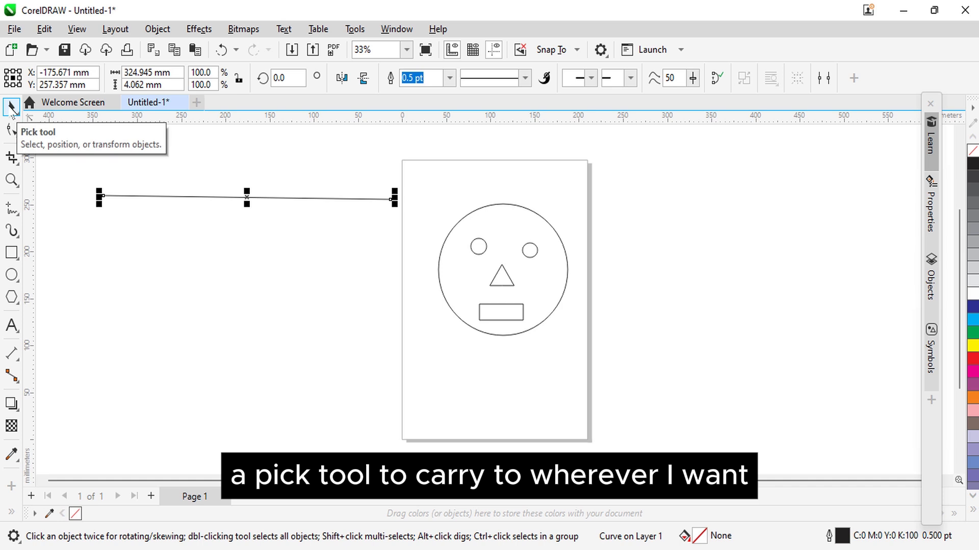
pyautogui.moveTo(225, 198); pyautogui.dragTo(726, 224)
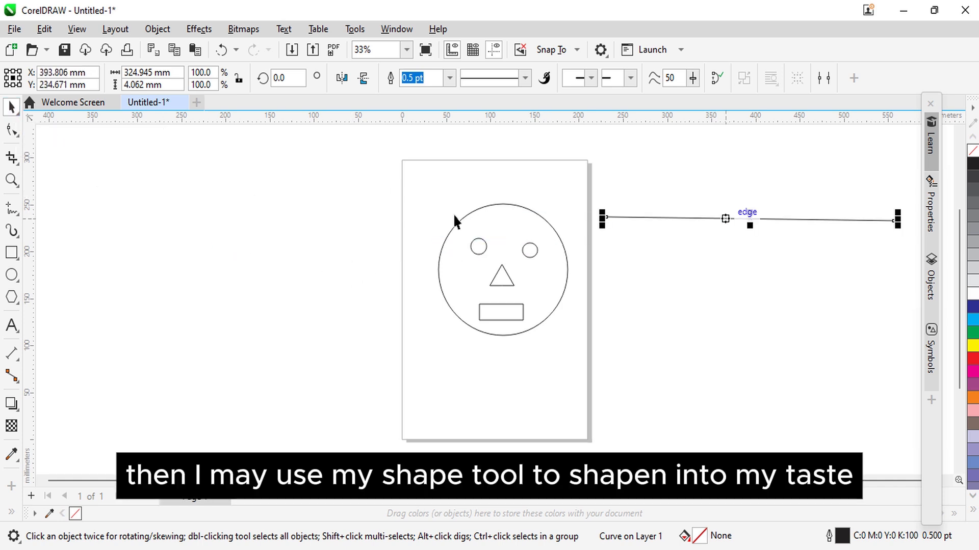
# Step: Convert the line beside the page to a curve and bend its middle upward into an arch about 82 mm high
pyautogui.click(10, 131)
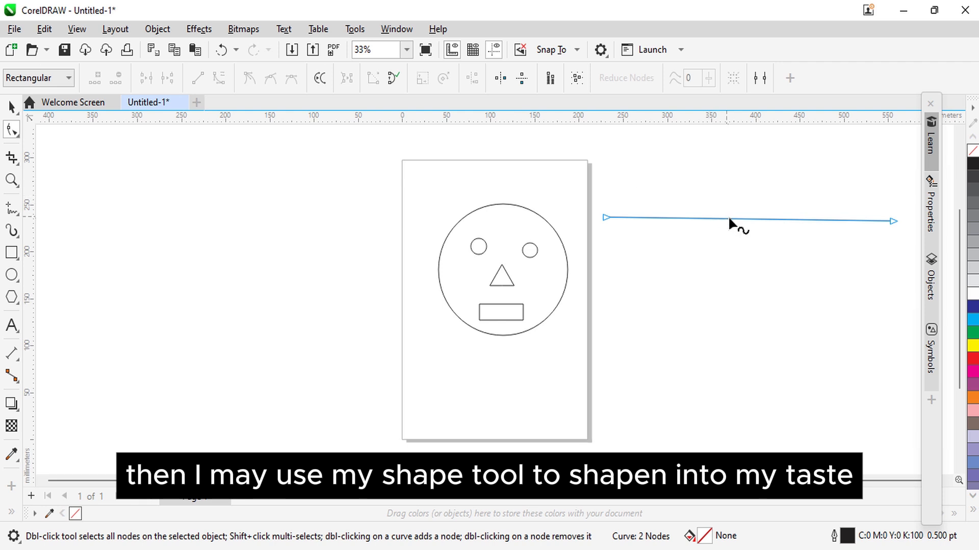
pyautogui.click(749, 219)
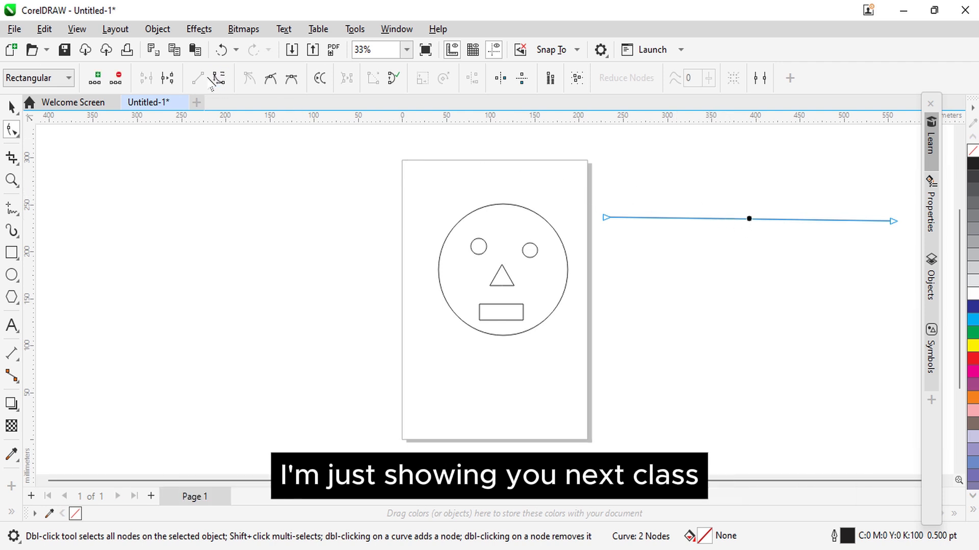
pyautogui.click(219, 79)
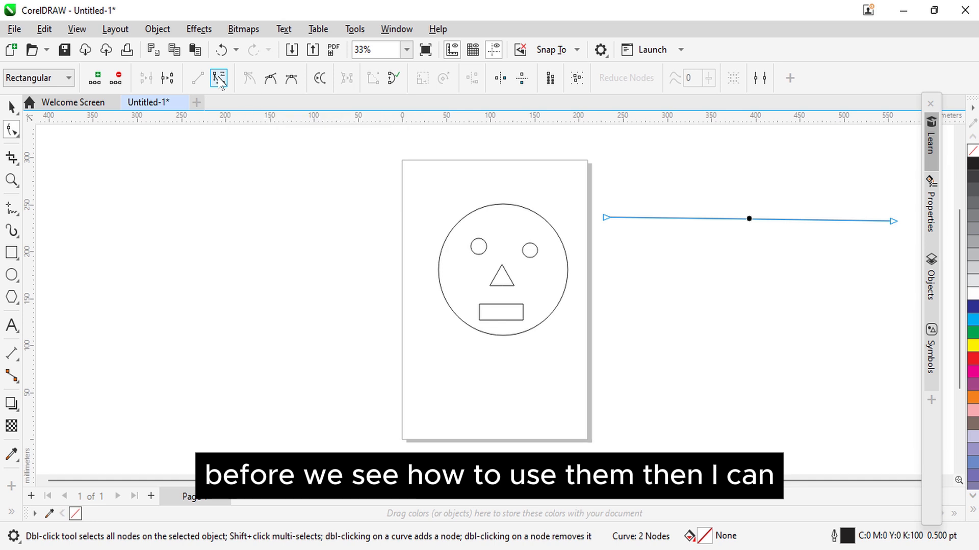
pyautogui.moveTo(755, 220); pyautogui.dragTo(745, 371)
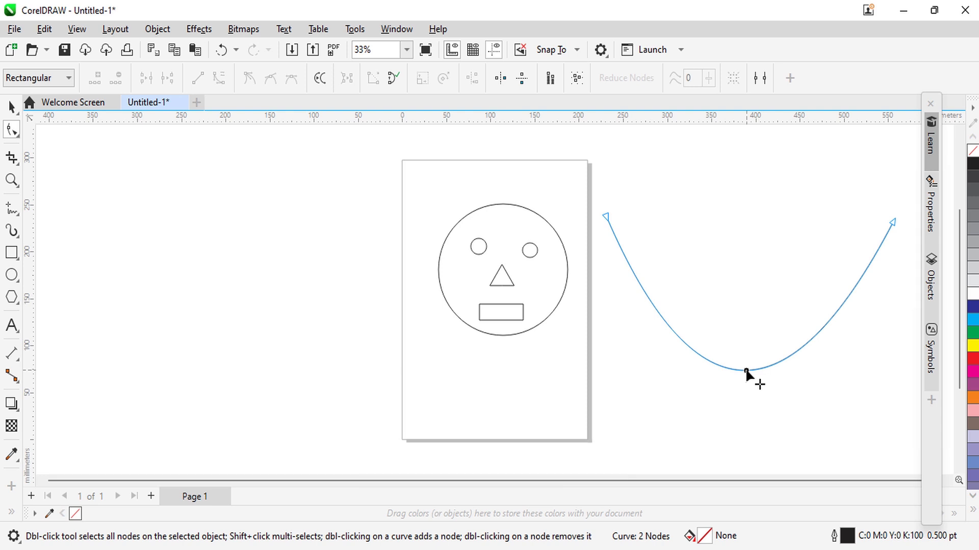
pyautogui.moveTo(746, 371); pyautogui.dragTo(742, 145)
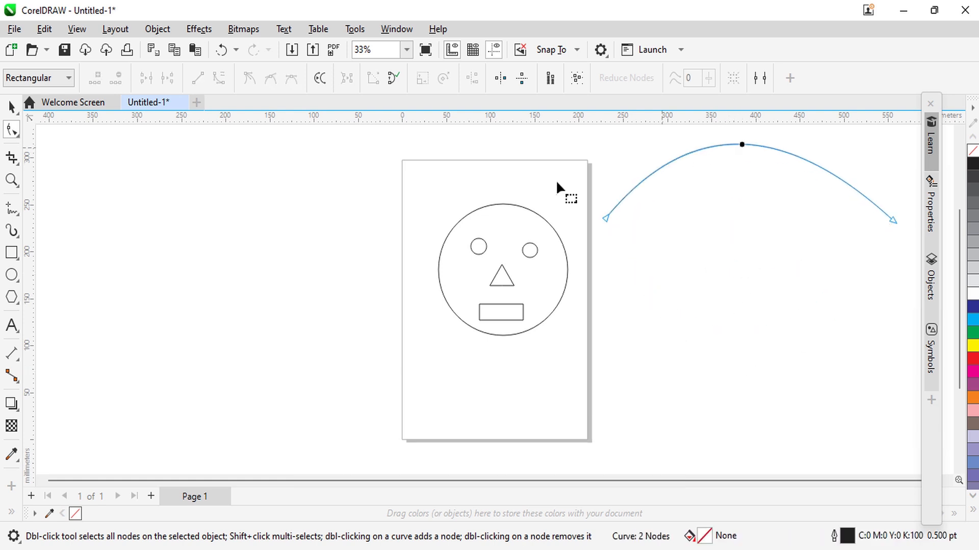
# Step: Add the text "A HUMAN HEAD" below the head circle, move it roughly under the middle of the face and deselect it
pyautogui.click(13, 328)
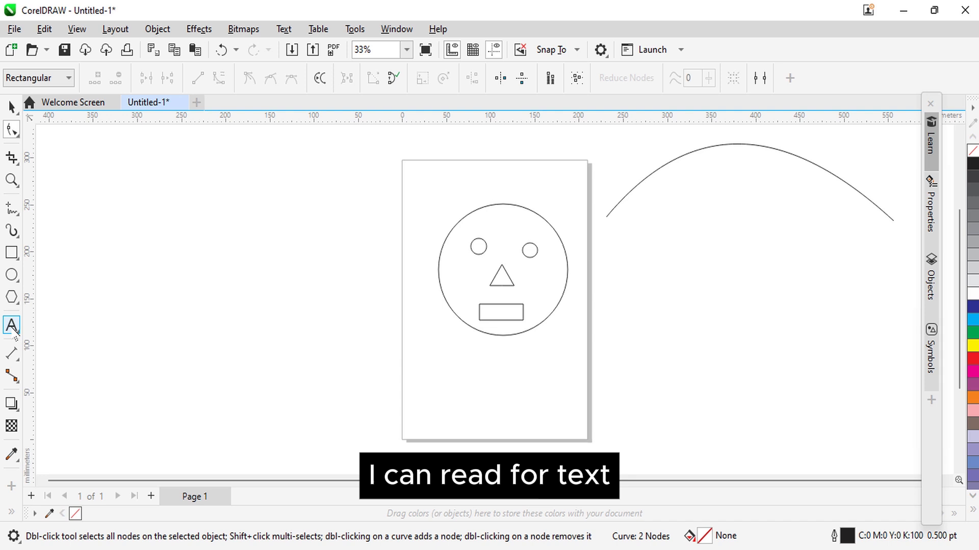
pyautogui.click(180, 299)
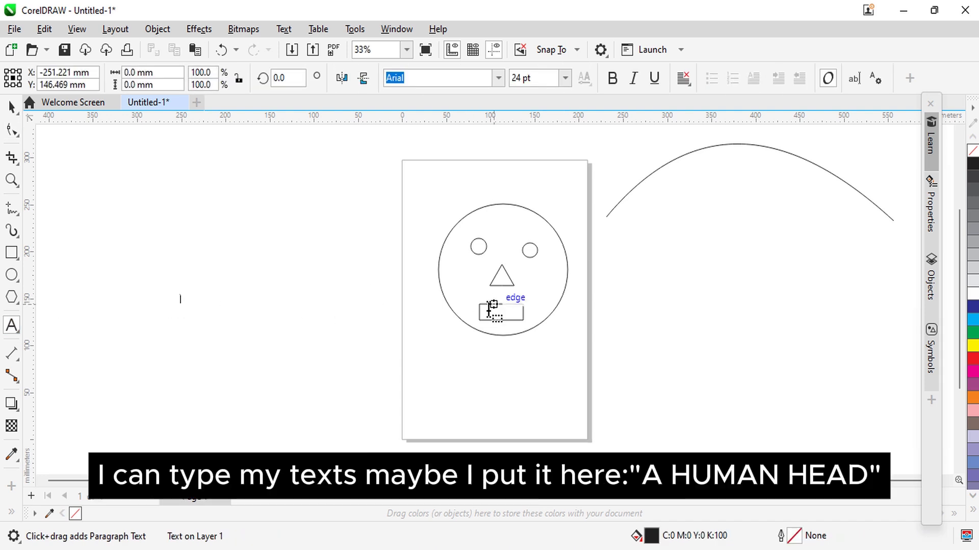
pyautogui.click(460, 361)
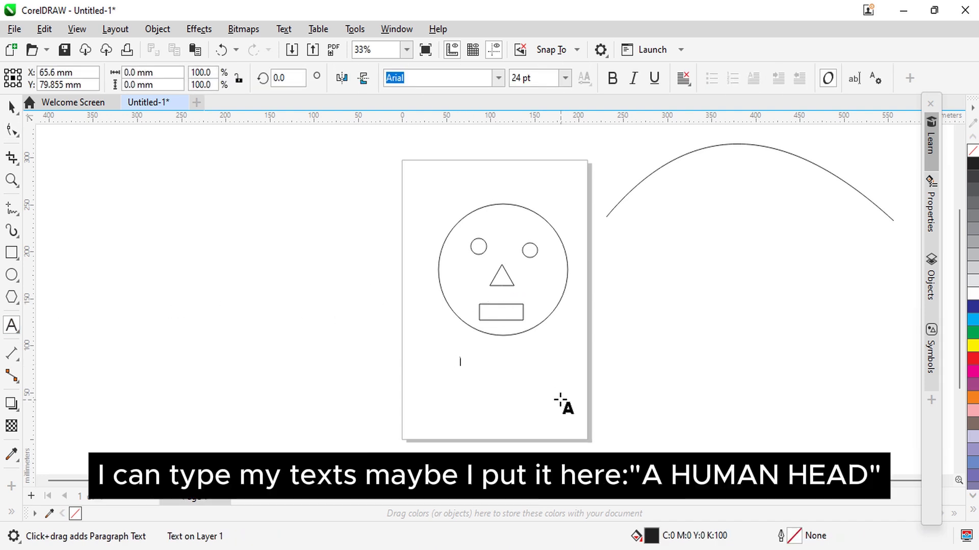
pyautogui.write('A')
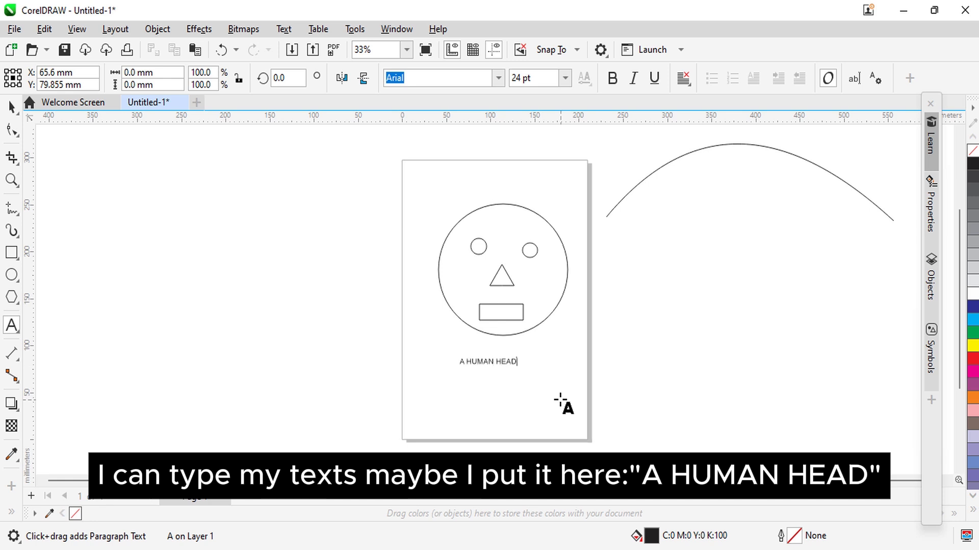
pyautogui.write(' HUMAN HEAD')
pyautogui.press('Escape')
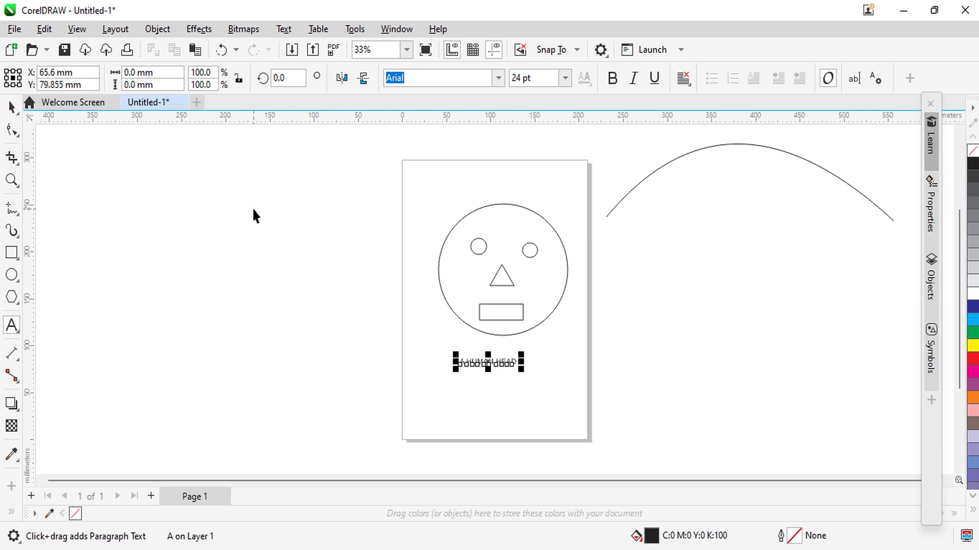
pyautogui.press('space')
pyautogui.moveTo(483, 365); pyautogui.dragTo(503, 376)
pyautogui.click(666, 334)
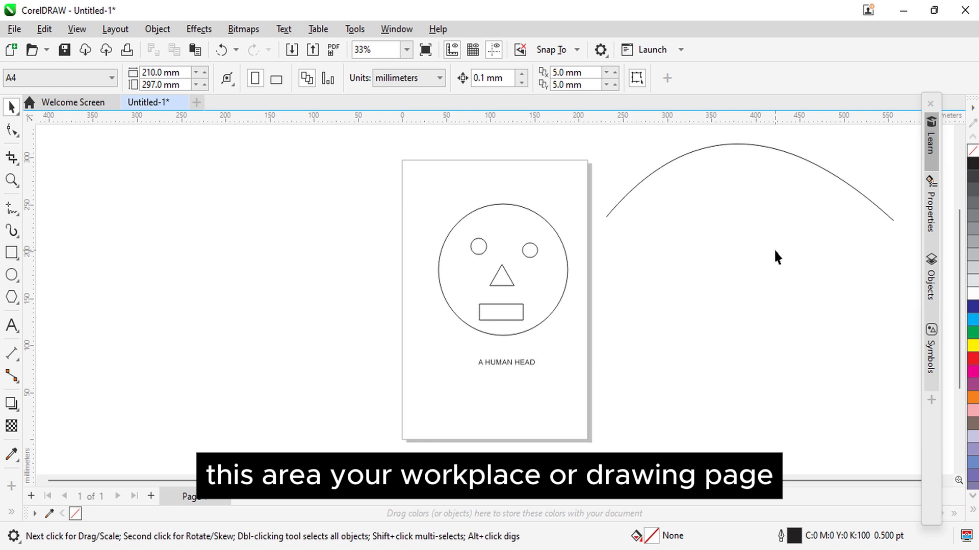
# Step: Fill both eye circles with black
pyautogui.click(477, 244)
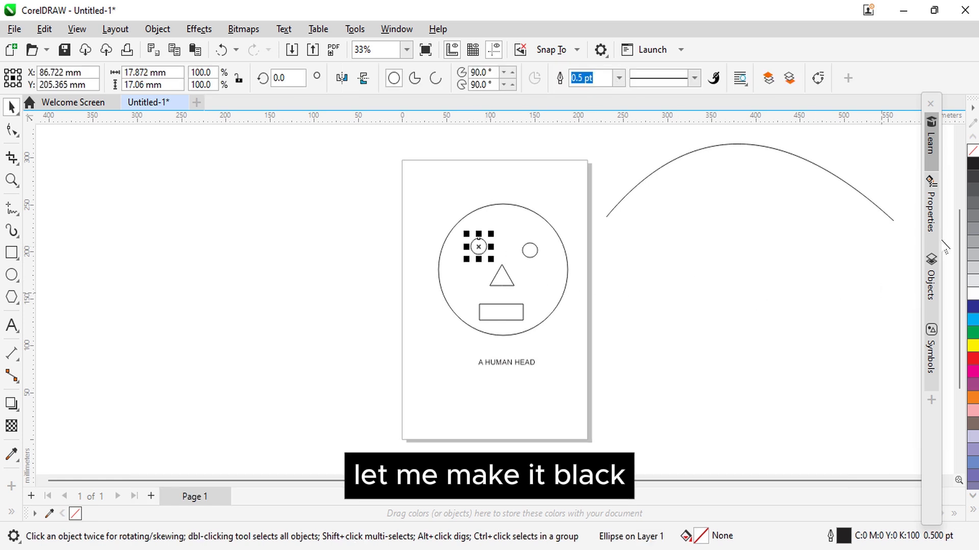
pyautogui.click(973, 163)
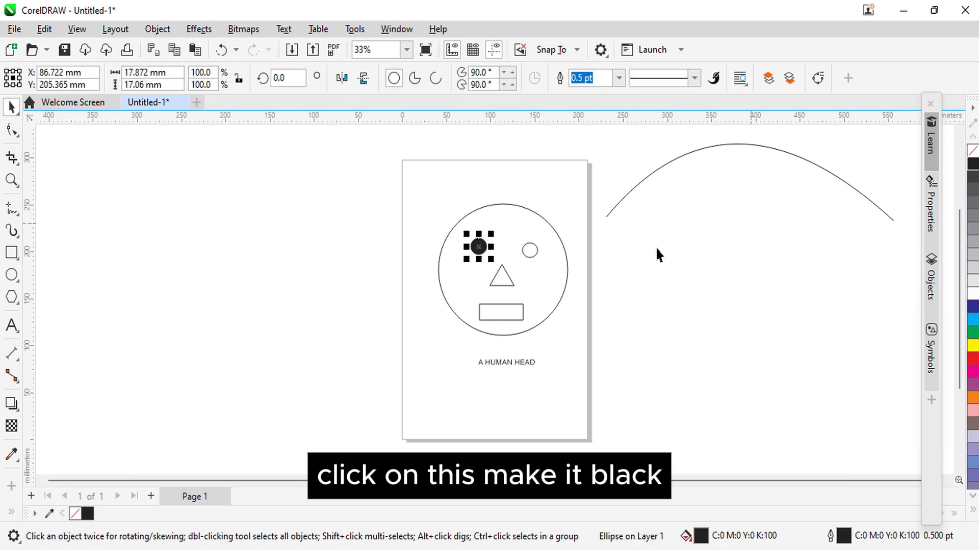
pyautogui.click(532, 248)
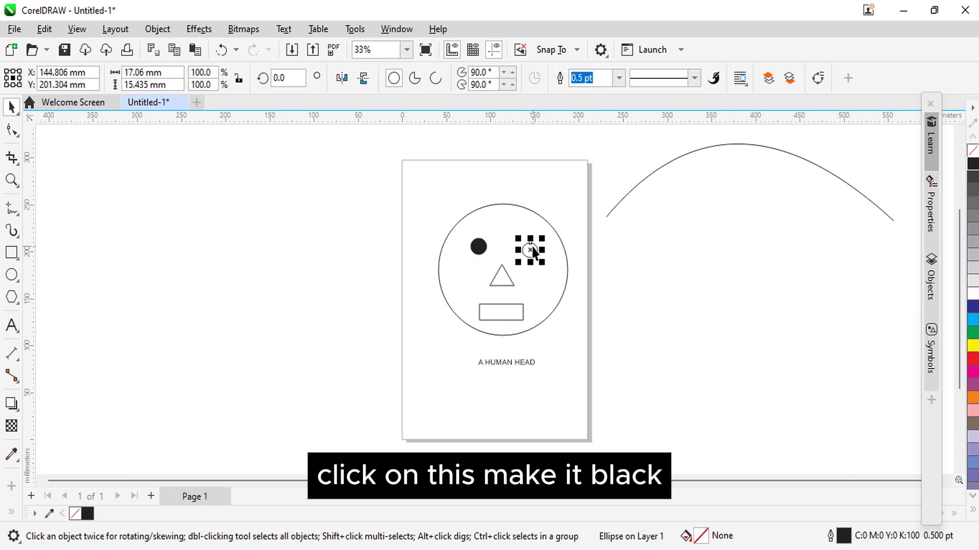
pyautogui.click(973, 164)
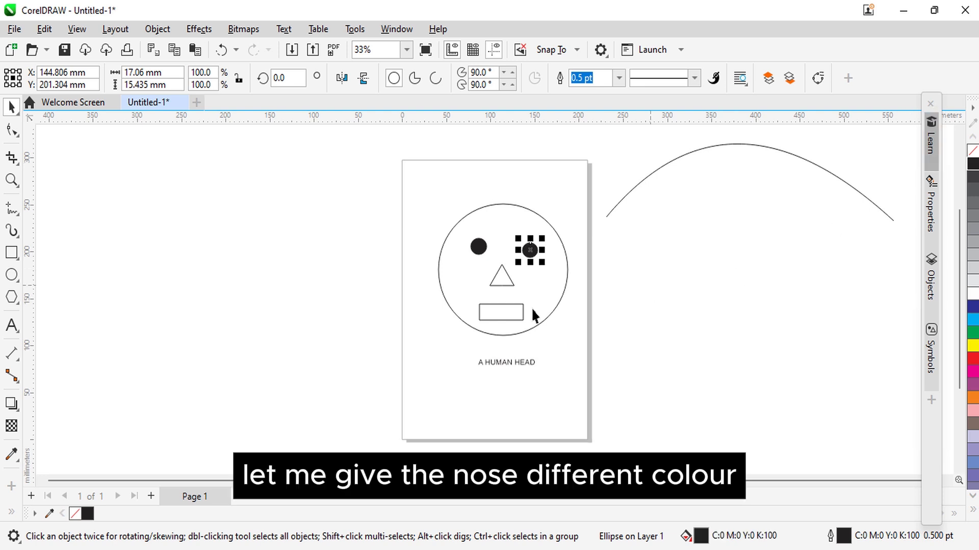
# Step: Fill the triangular nose with blue and the rectangular mouth with green
pyautogui.click(502, 279)
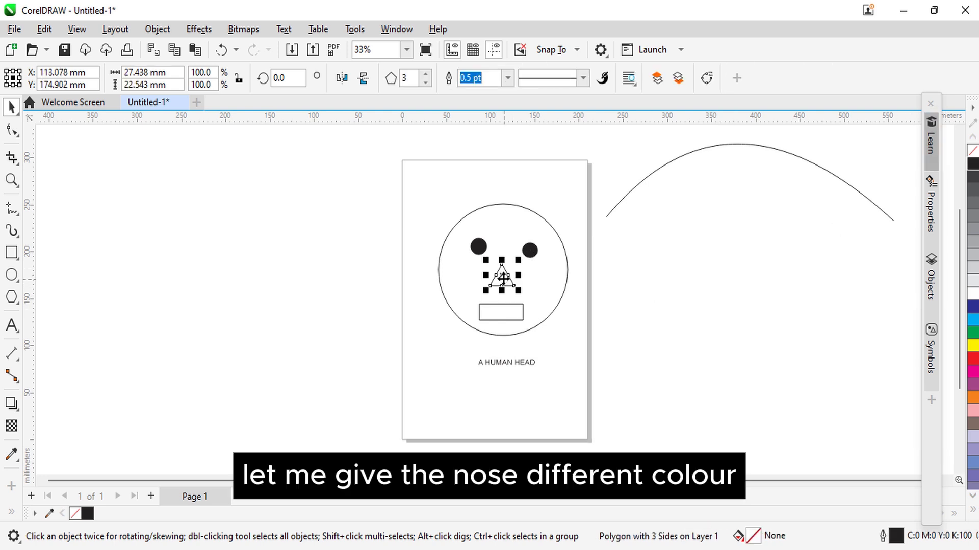
pyautogui.click(973, 308)
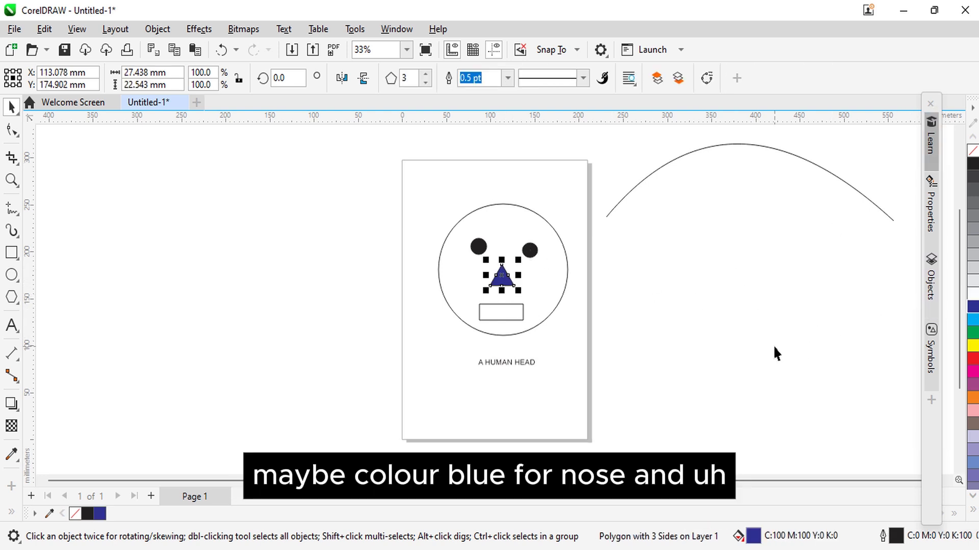
pyautogui.click(503, 307)
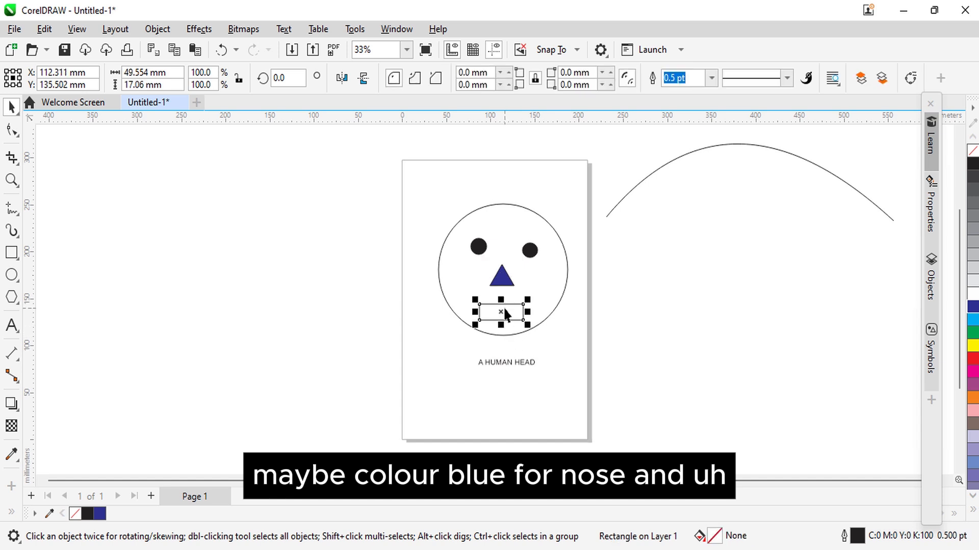
pyautogui.click(973, 332)
# Step: Fill the head circle with orange and deselect it
pyautogui.click(552, 305)
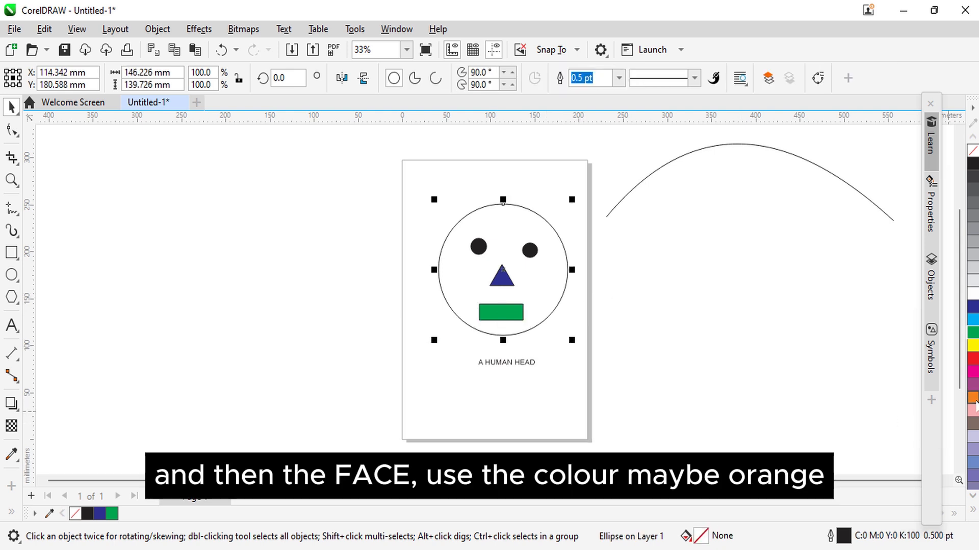
pyautogui.click(974, 400)
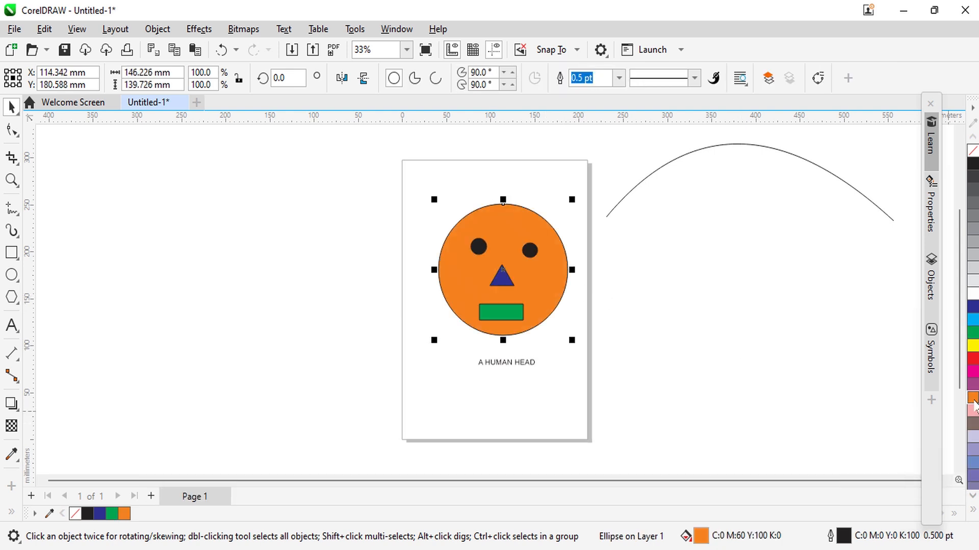
pyautogui.click(838, 405)
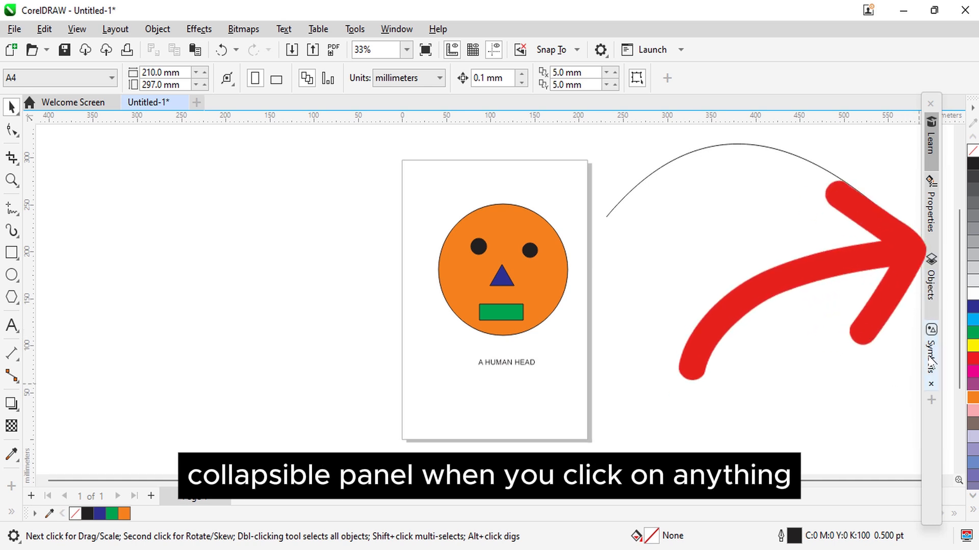
# Step: Examine the Properties, Objects, Symbols and Learn dockers one after another, collapsing each before expanding the next
pyautogui.click(933, 218)
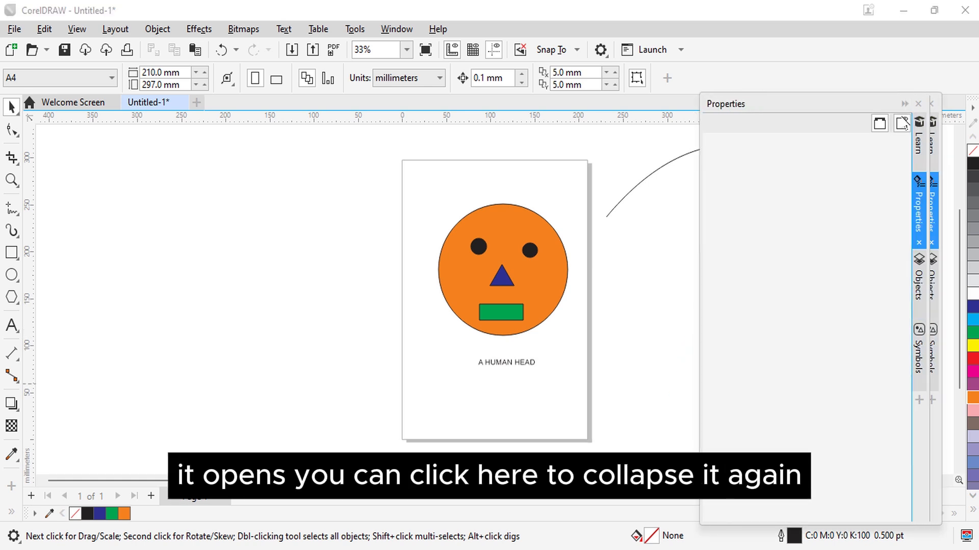
pyautogui.click(918, 106)
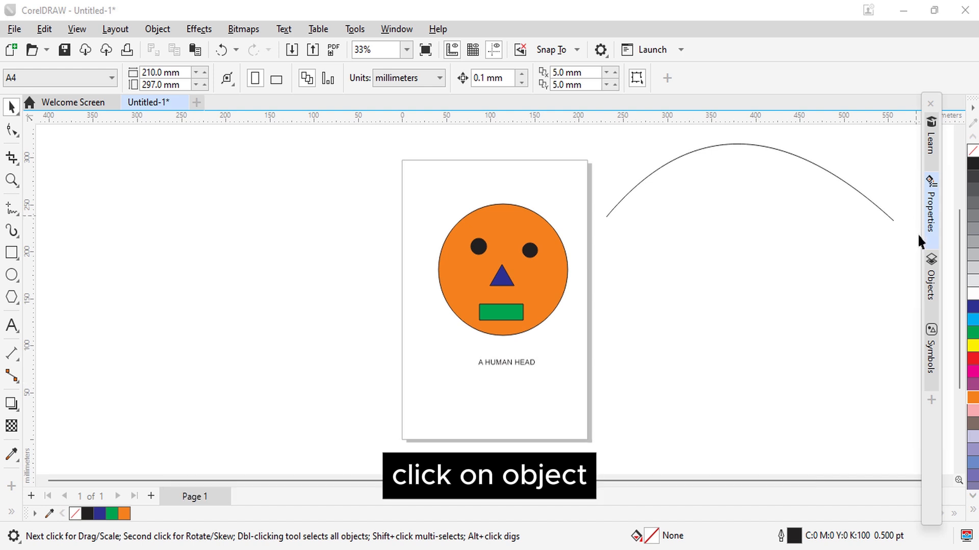
pyautogui.click(932, 280)
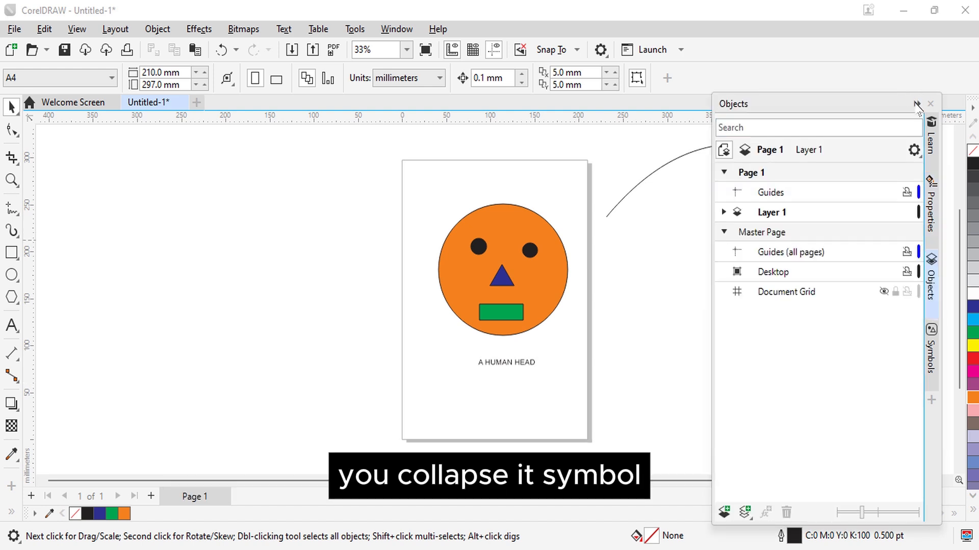
pyautogui.click(918, 107)
pyautogui.click(931, 352)
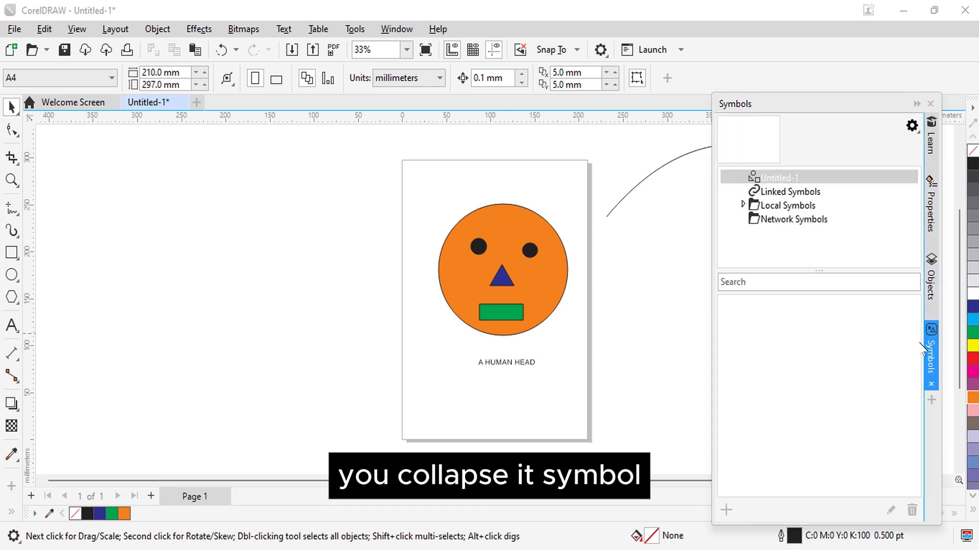
pyautogui.click(916, 104)
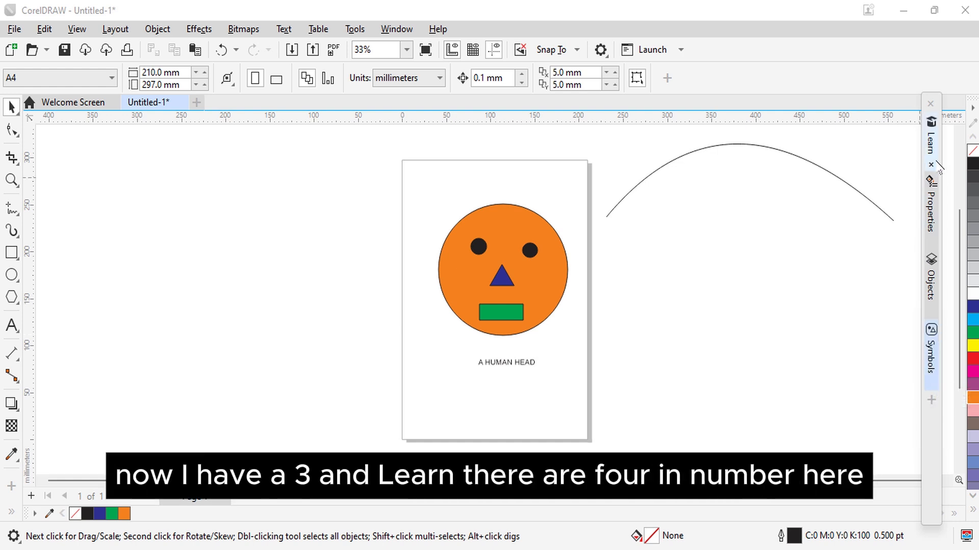
pyautogui.click(931, 138)
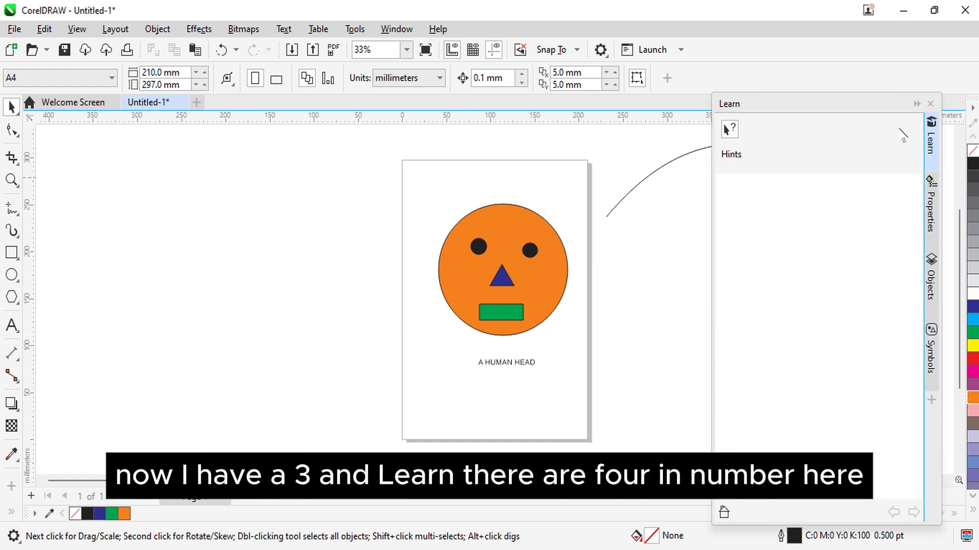
# Step: Remove the Symbols docker from the floating docker group
pyautogui.click(398, 29)
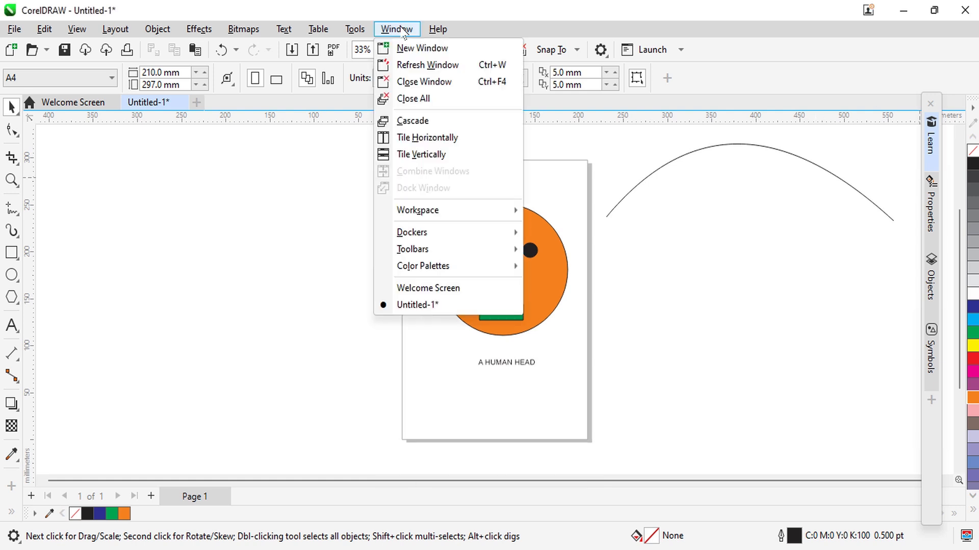
pyautogui.click(417, 232)
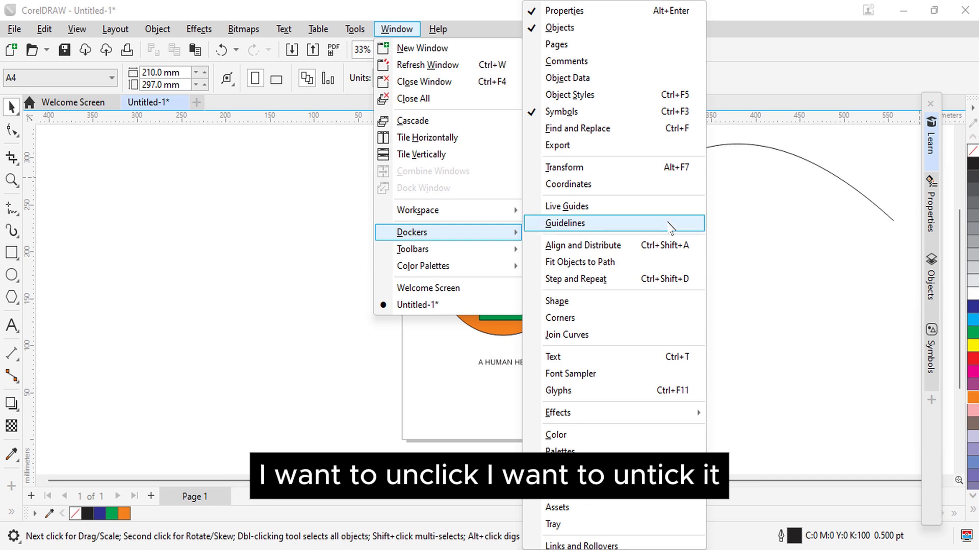
pyautogui.click(560, 111)
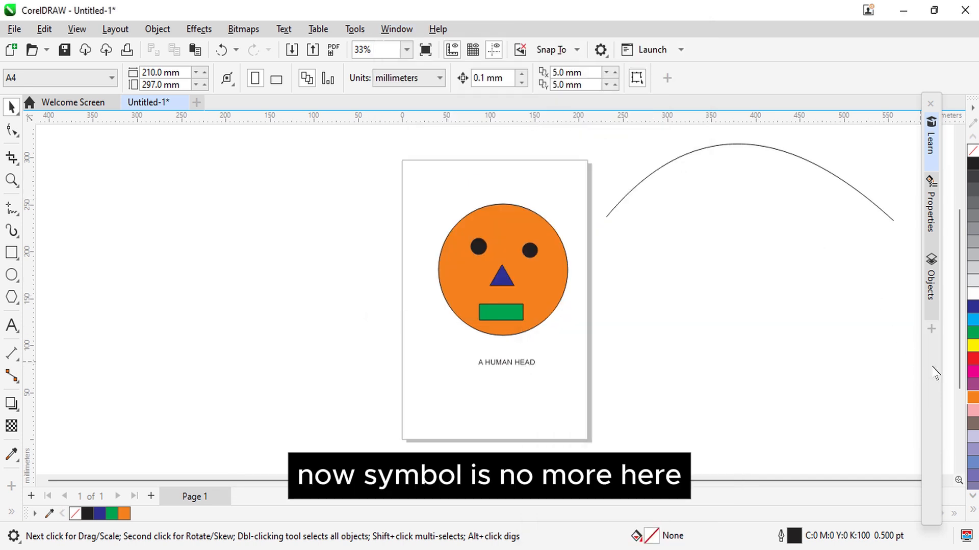
# Step: Open the Transform docker
pyautogui.click(400, 29)
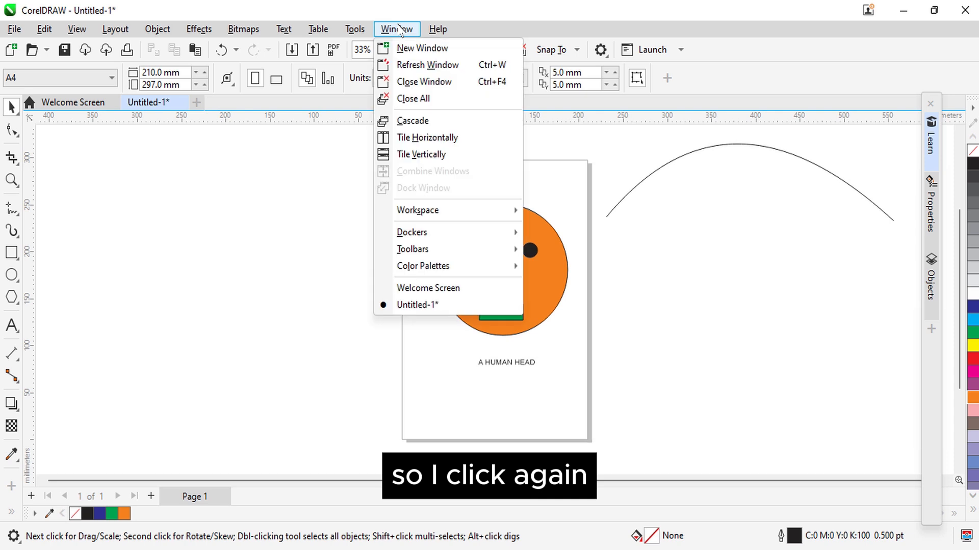
pyautogui.moveTo(469, 239)
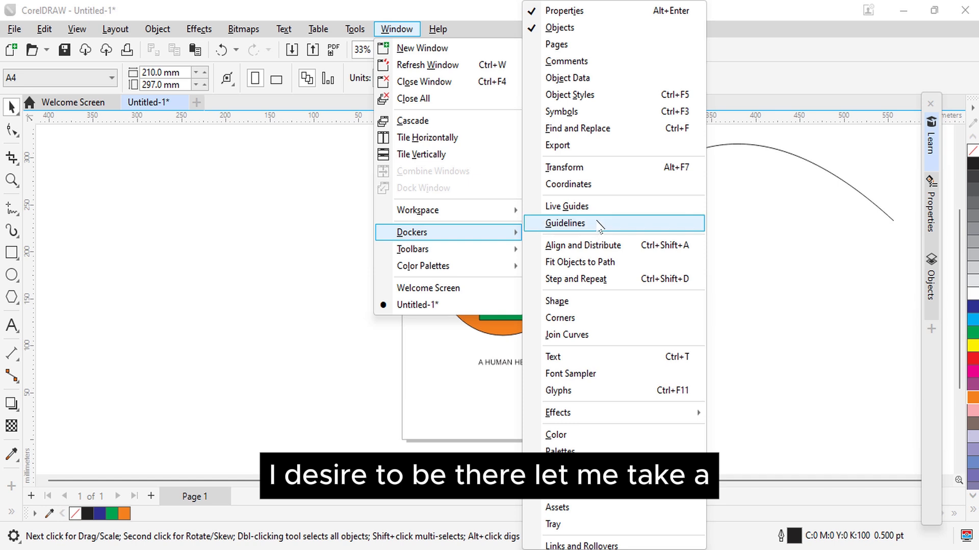
pyautogui.click(590, 169)
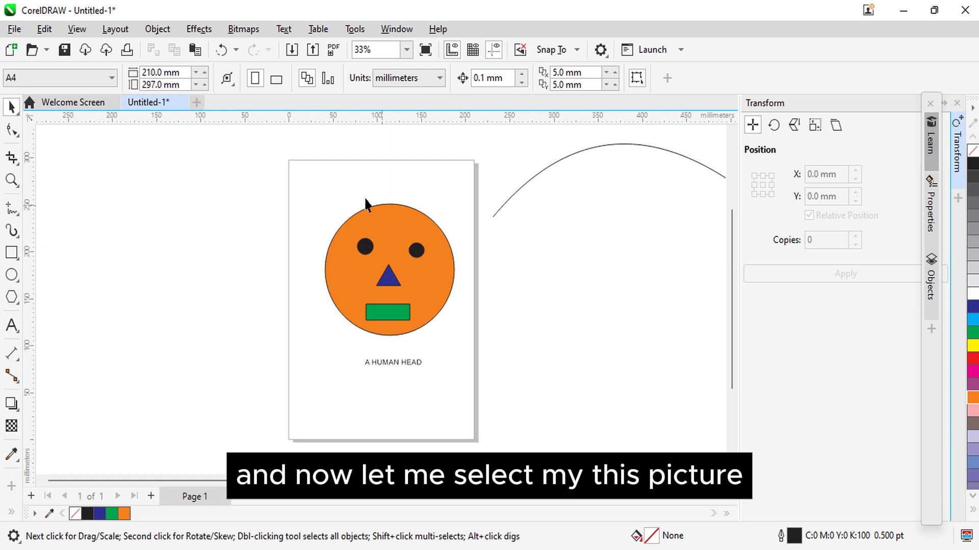
# Step: Scale the whole face down to about 55.8% and move it beside the page's left edge, centred at about X 50 mm, Y 156 mm
pyautogui.moveTo(280, 183); pyautogui.dragTo(404, 255)
pyautogui.moveTo(470, 317); pyautogui.dragTo(484, 344)
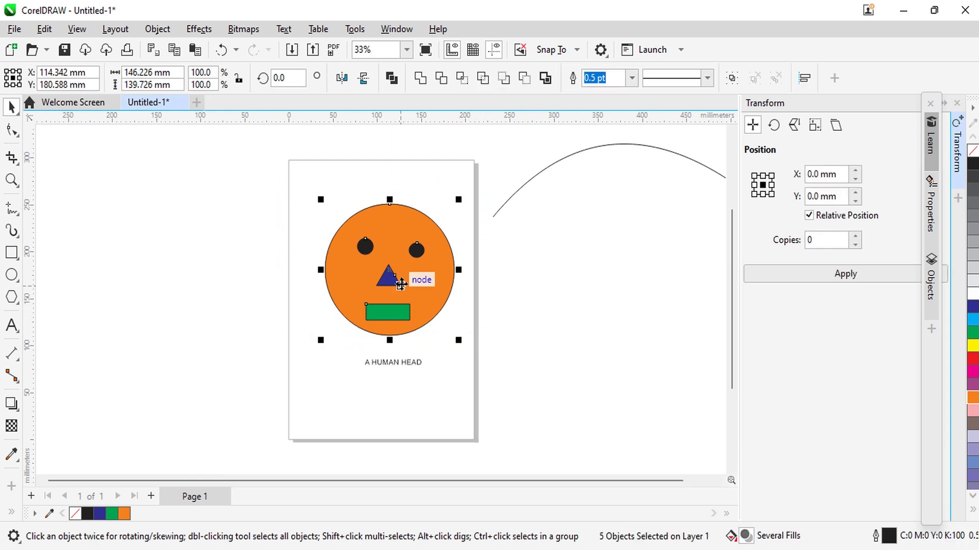
pyautogui.moveTo(322, 200); pyautogui.dragTo(360, 251)
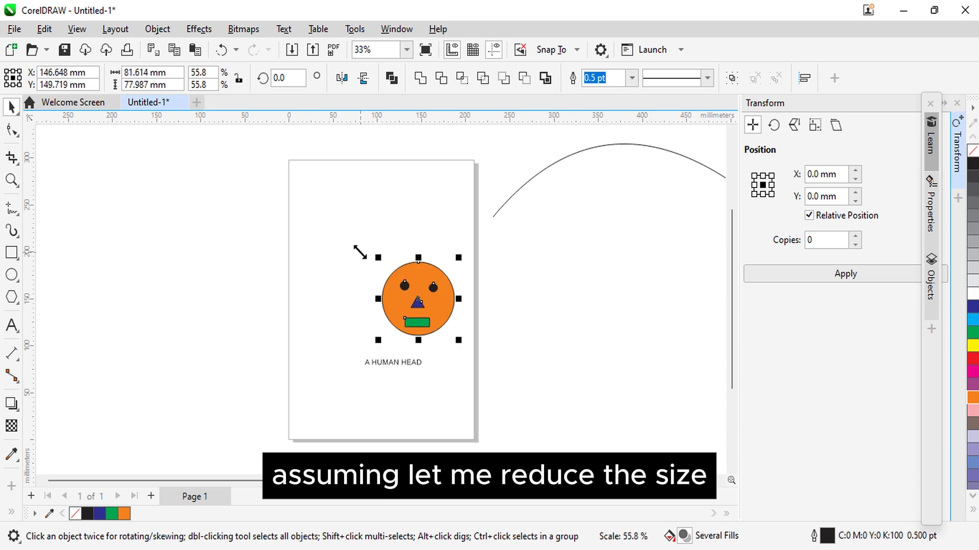
pyautogui.moveTo(419, 298); pyautogui.dragTo(350, 283)
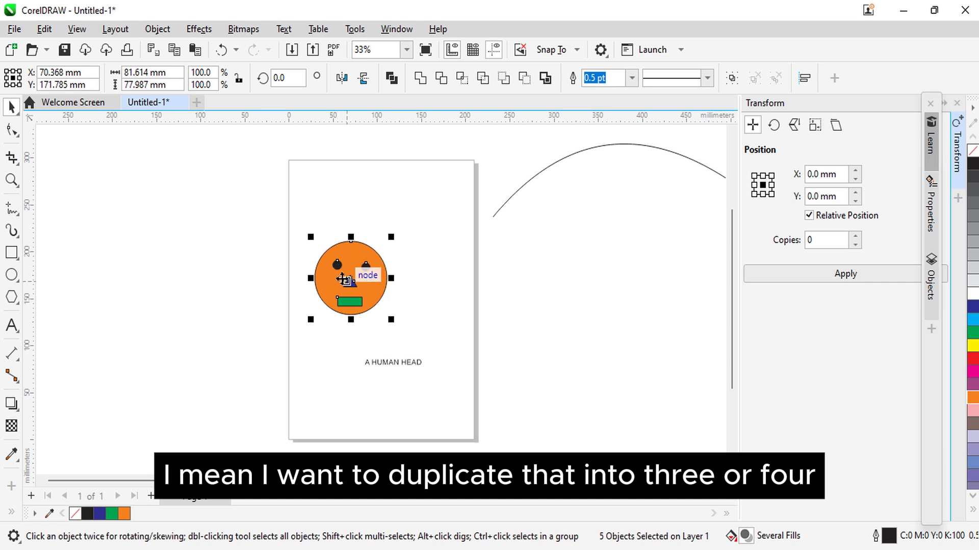
pyautogui.moveTo(348, 287); pyautogui.dragTo(331, 300)
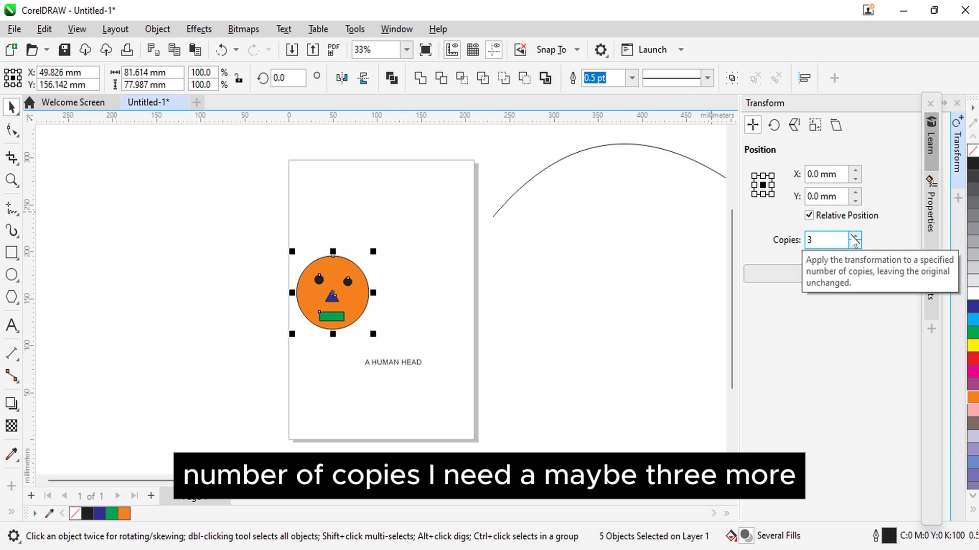
# Step: Make 3 copies of the face in a row to its right, offset 81.614 mm horizontally and 0 mm vertically, and deselect
pyautogui.click(771, 185)
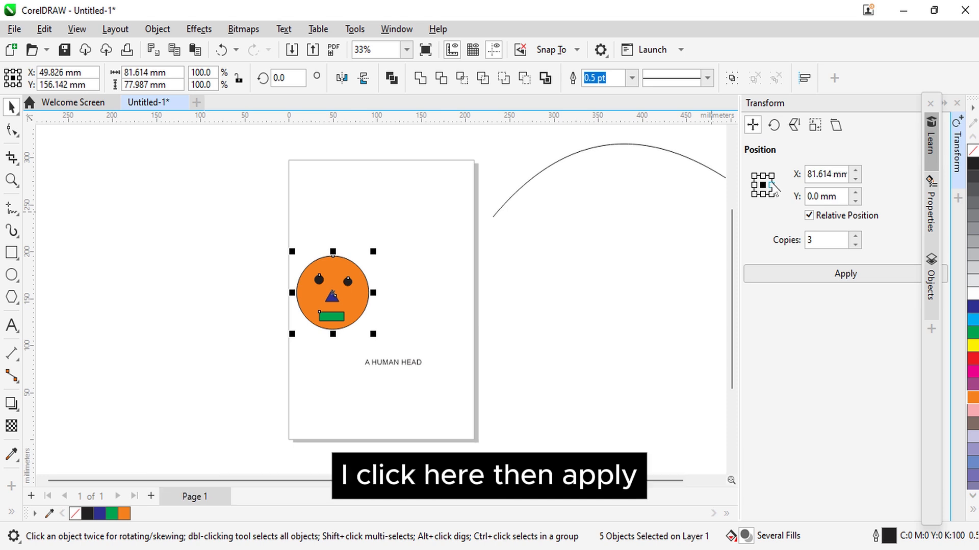
pyautogui.click(846, 275)
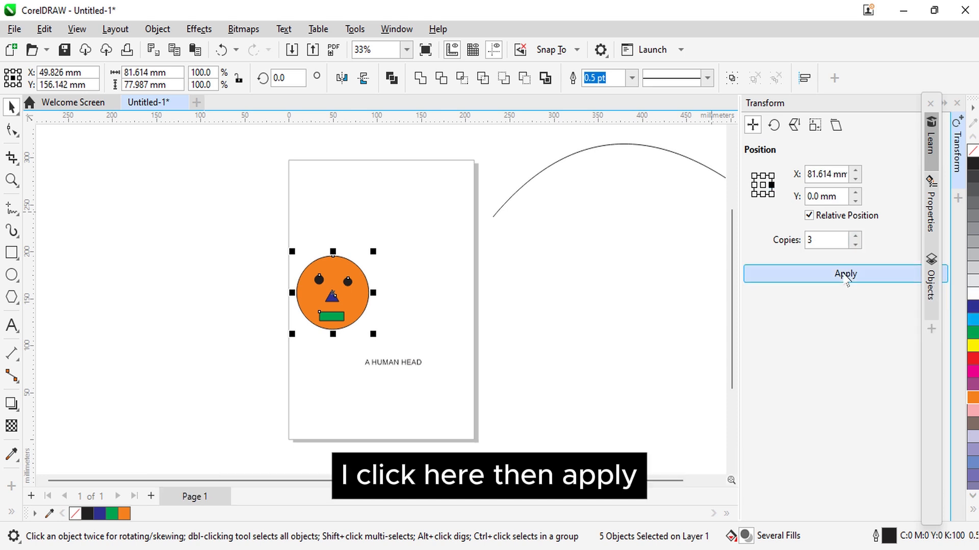
pyautogui.click(647, 359)
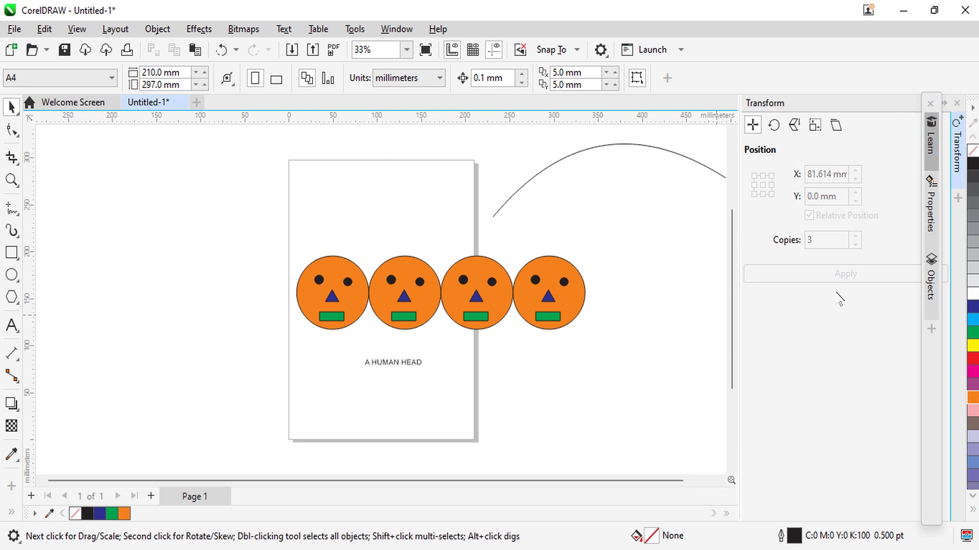
# Step: Collapse the Transform docker and close the floating group containing the Learn, Properties and Objects dockers
pyautogui.click(945, 104)
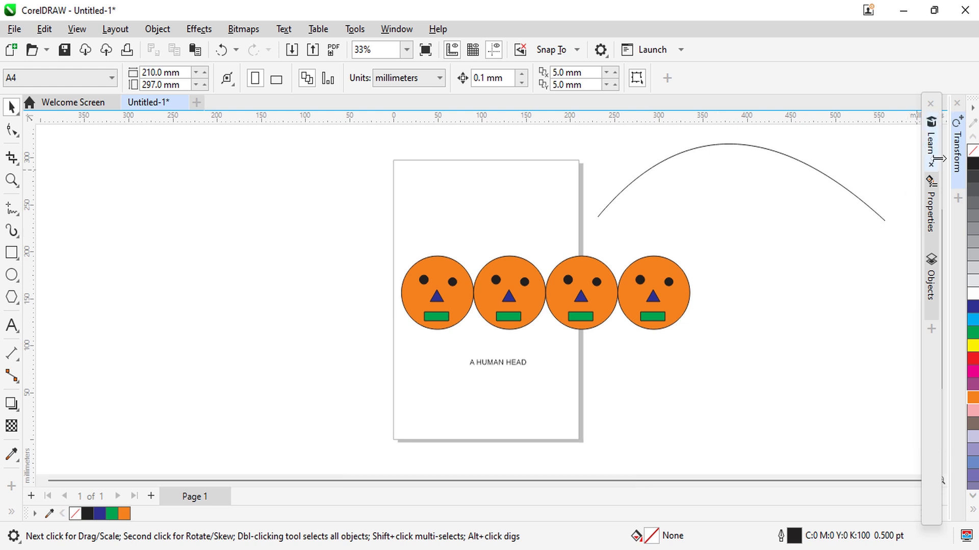
pyautogui.click(925, 110)
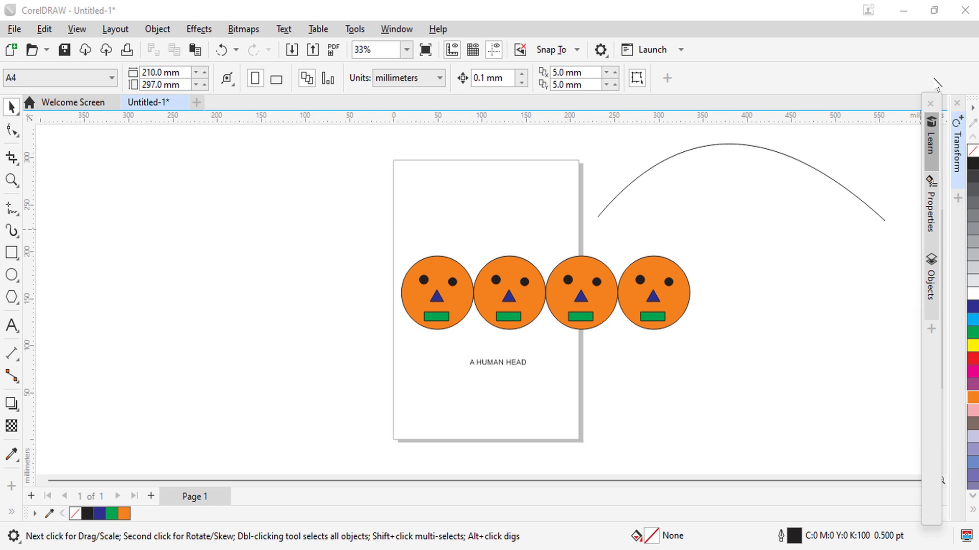
pyautogui.click(931, 106)
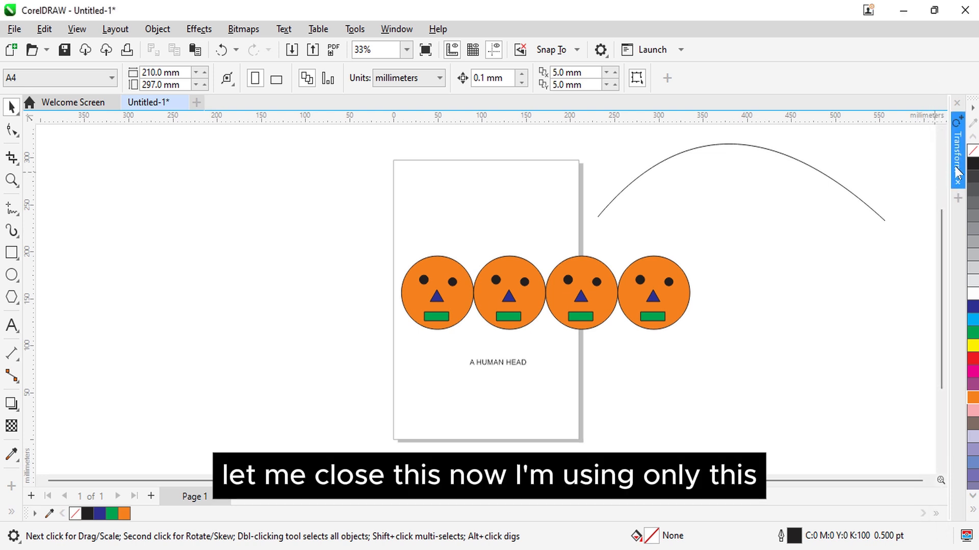
pyautogui.click(389, 32)
pyautogui.click(395, 31)
pyautogui.click(402, 32)
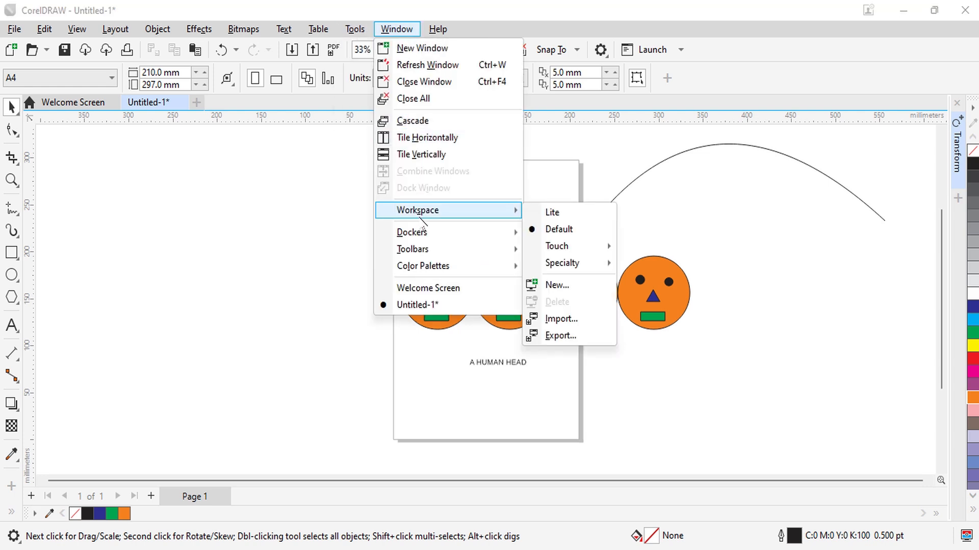
pyautogui.moveTo(413, 235)
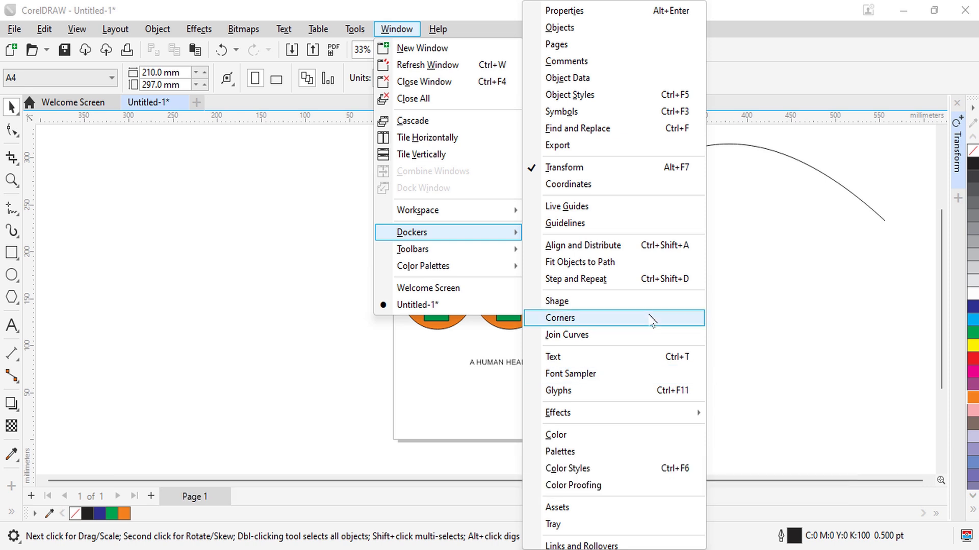
pyautogui.click(787, 245)
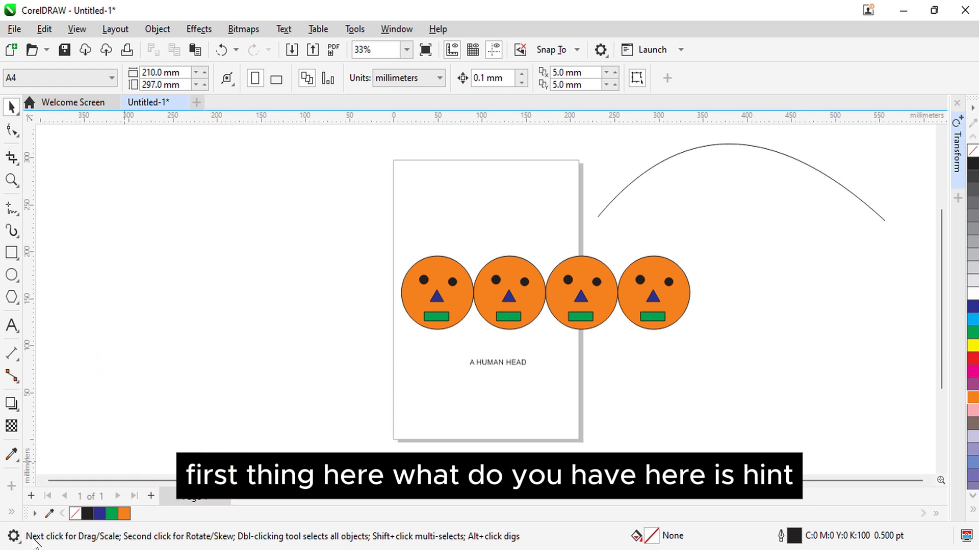
pyautogui.click(12, 254)
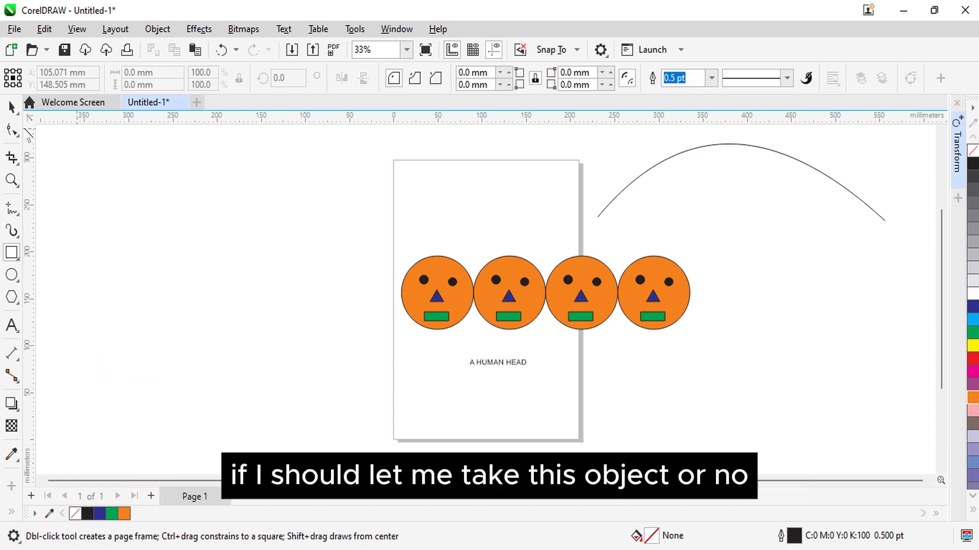
pyautogui.click(11, 107)
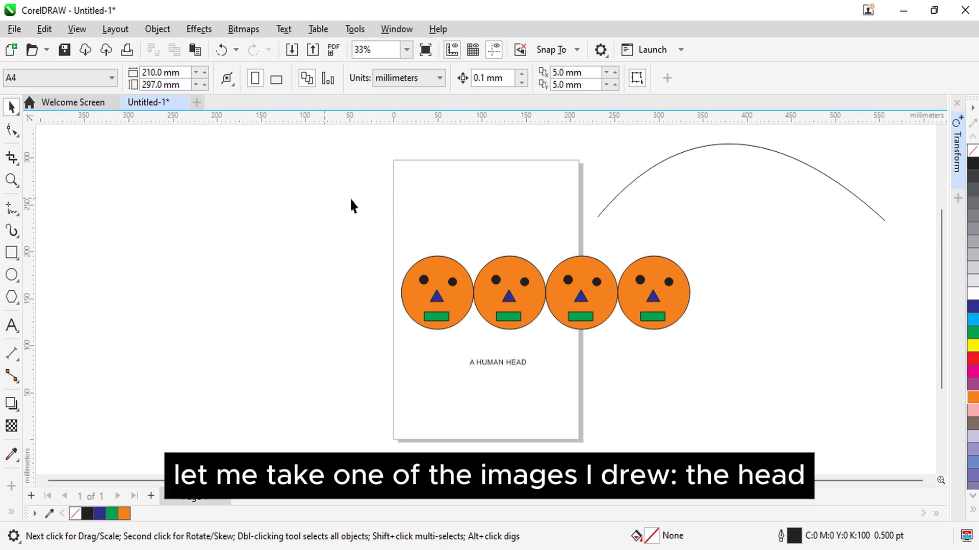
# Step: Move the leftmost face off the page to about X -47 mm, Y 148 mm, and group its five objects
pyautogui.moveTo(428, 293); pyautogui.dragTo(362, 291)
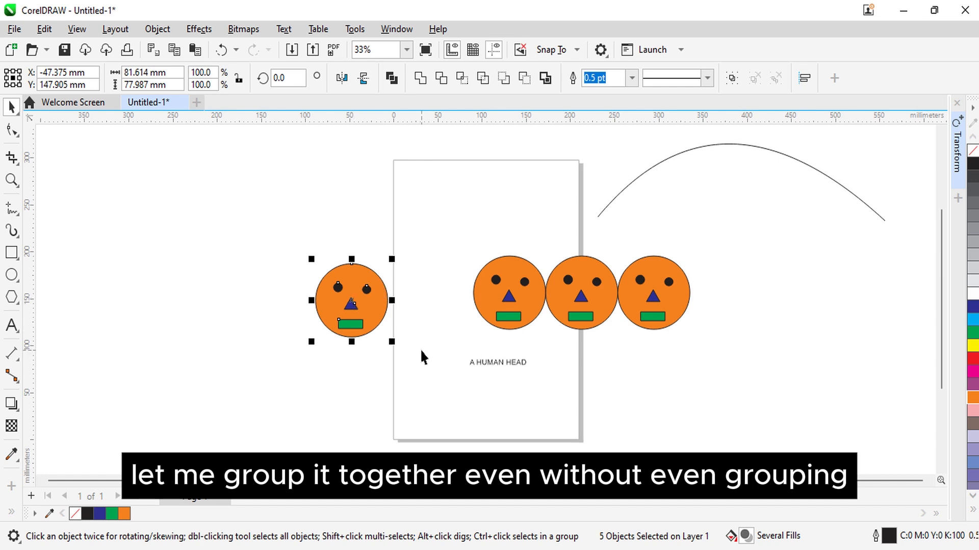
pyautogui.rightClick(349, 297)
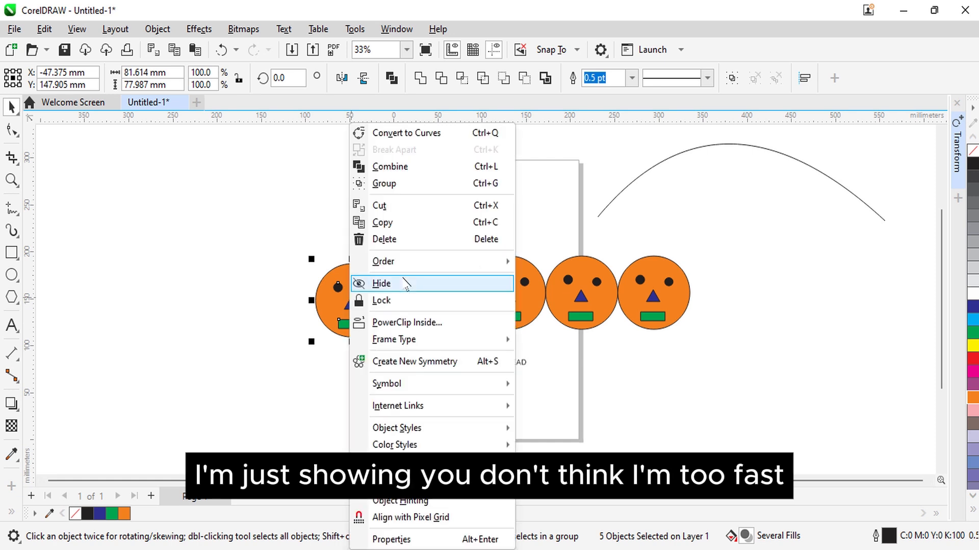
pyautogui.moveTo(437, 267)
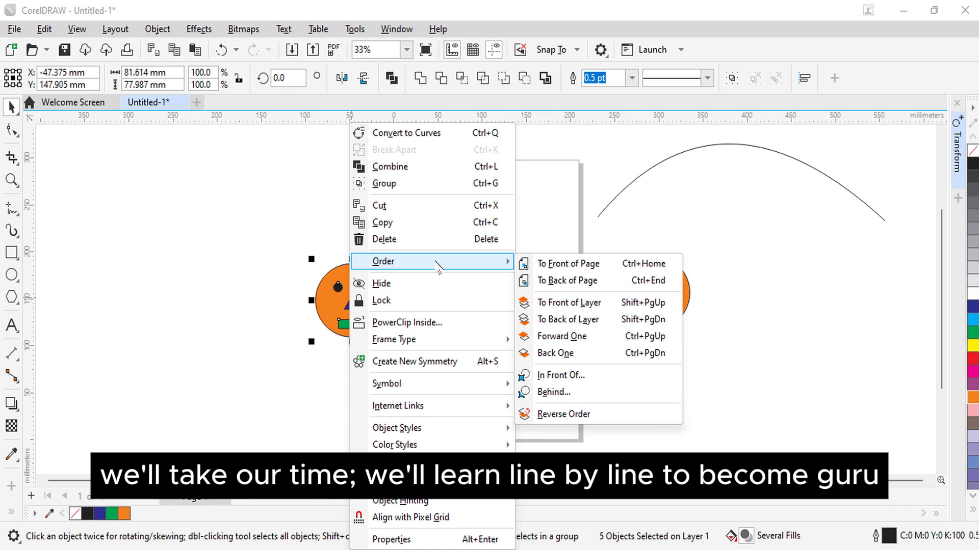
pyautogui.click(415, 185)
pyautogui.click(386, 395)
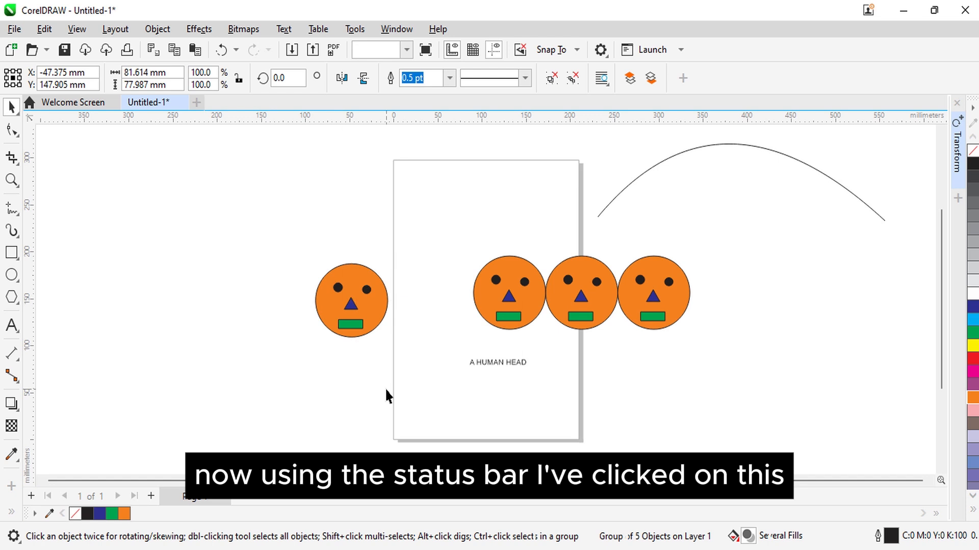
# Step: Read the status bar's object information and hints with the grouped face selected and deselected
pyautogui.click(368, 326)
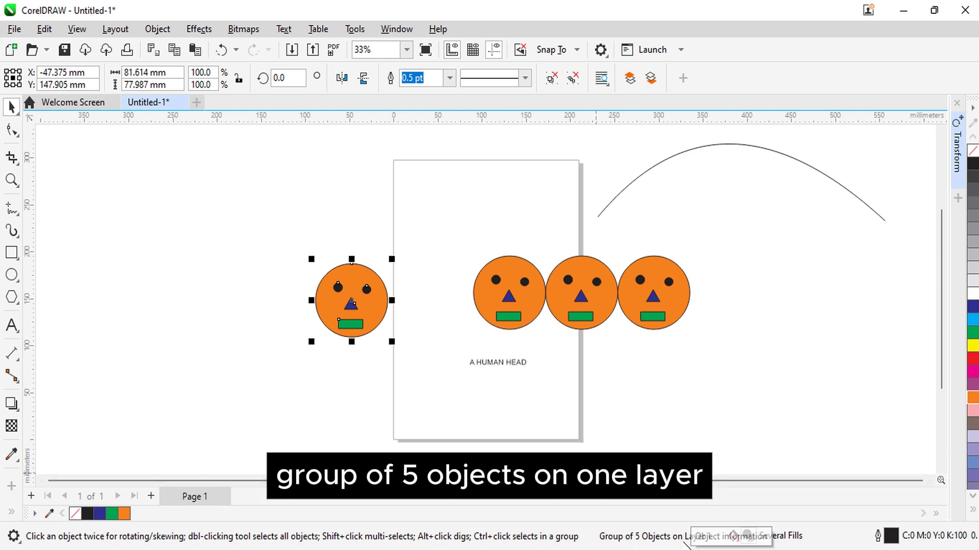
pyautogui.click(383, 357)
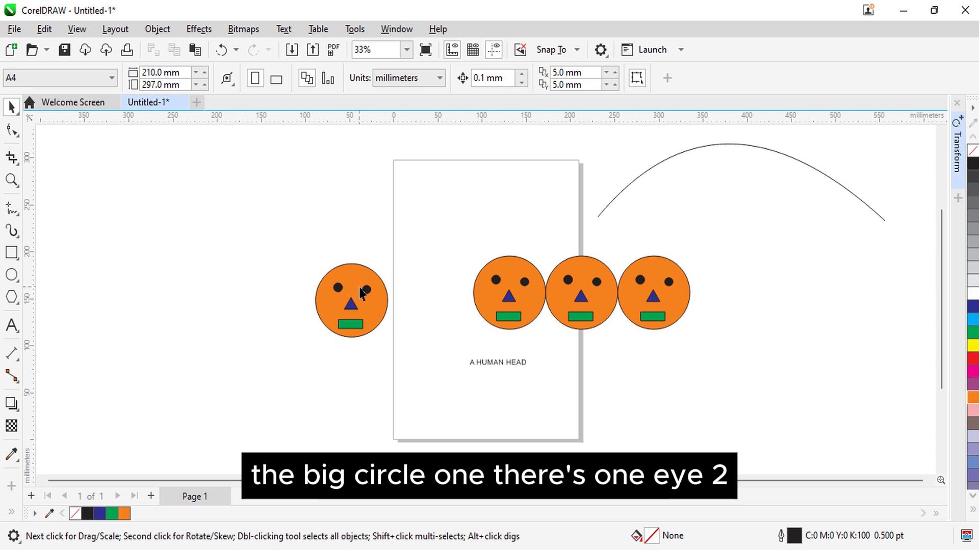
pyautogui.click(373, 317)
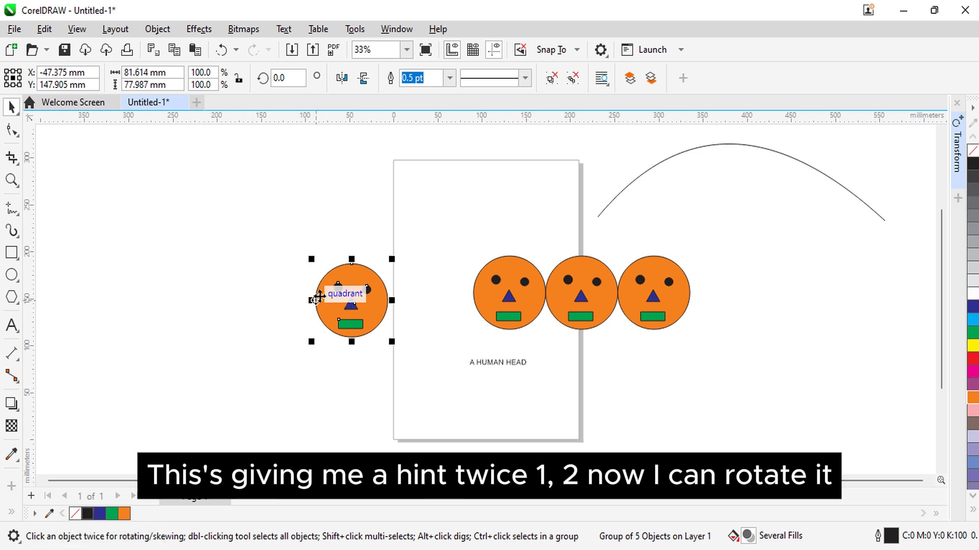
pyautogui.click(228, 380)
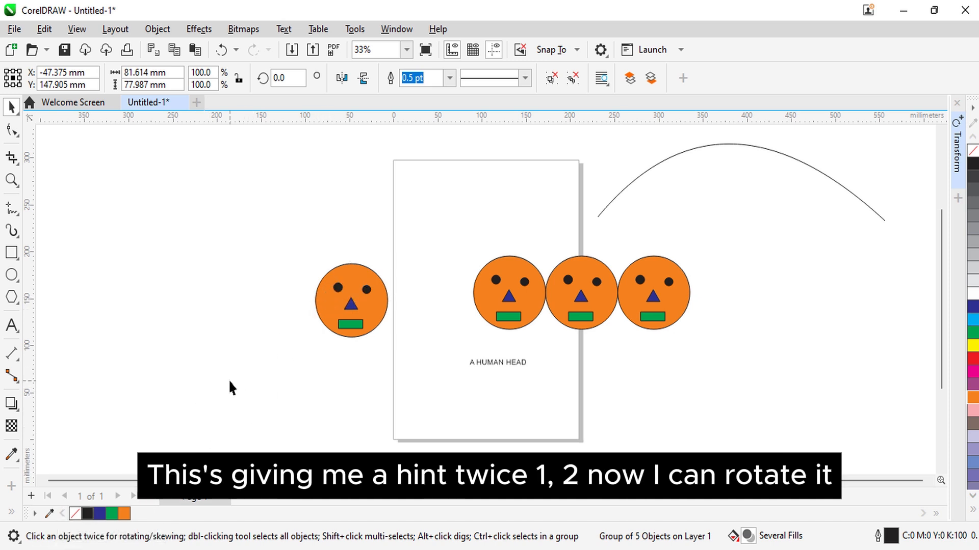
# Step: Rotate the grouped face beside the page counterclockwise to about 95.5 degrees and deselect it
pyautogui.click(338, 312)
pyautogui.click(338, 312)
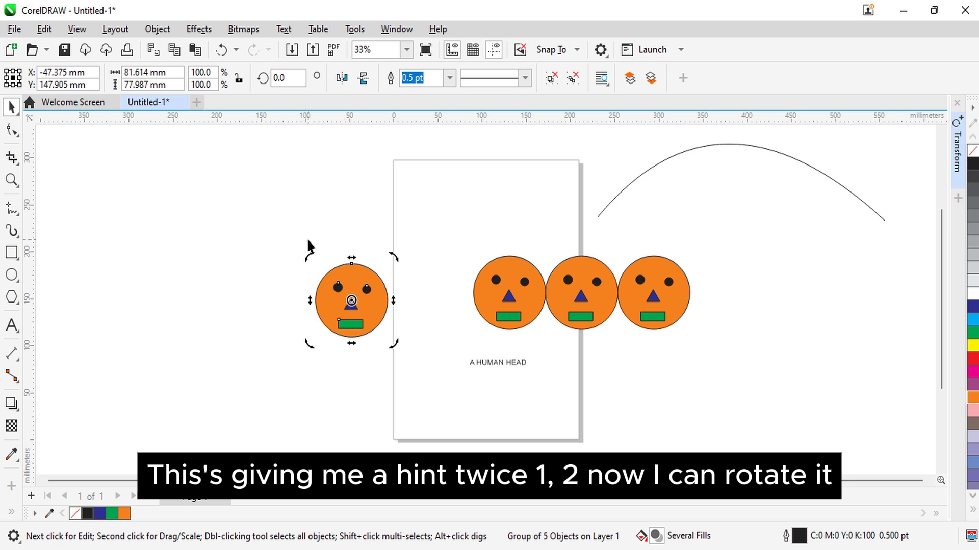
pyautogui.moveTo(310, 249); pyautogui.dragTo(294, 319)
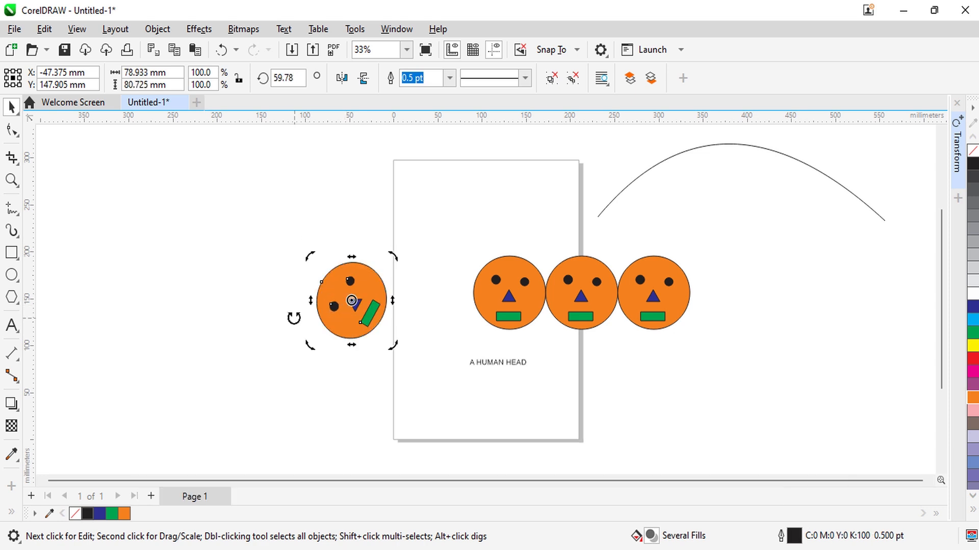
pyautogui.moveTo(308, 253); pyautogui.dragTo(309, 294)
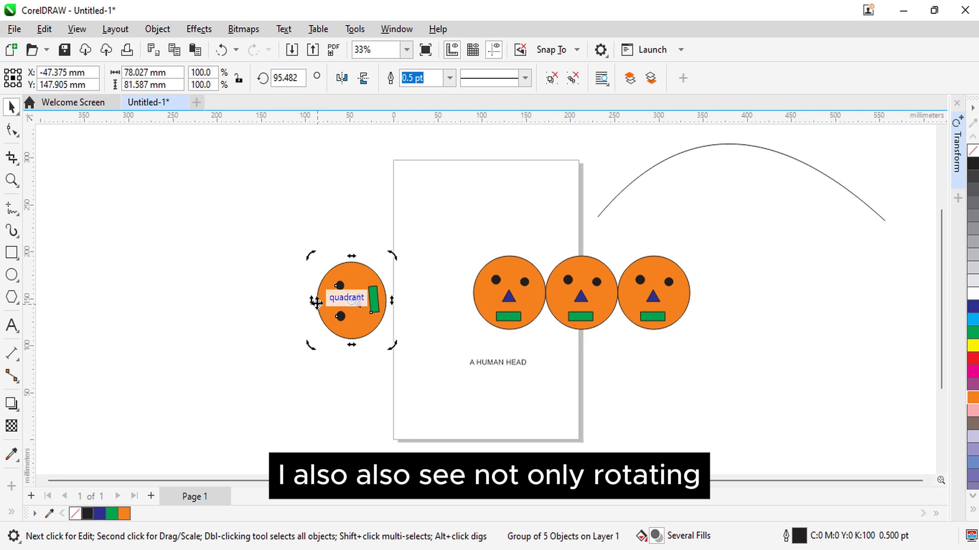
pyautogui.click(289, 416)
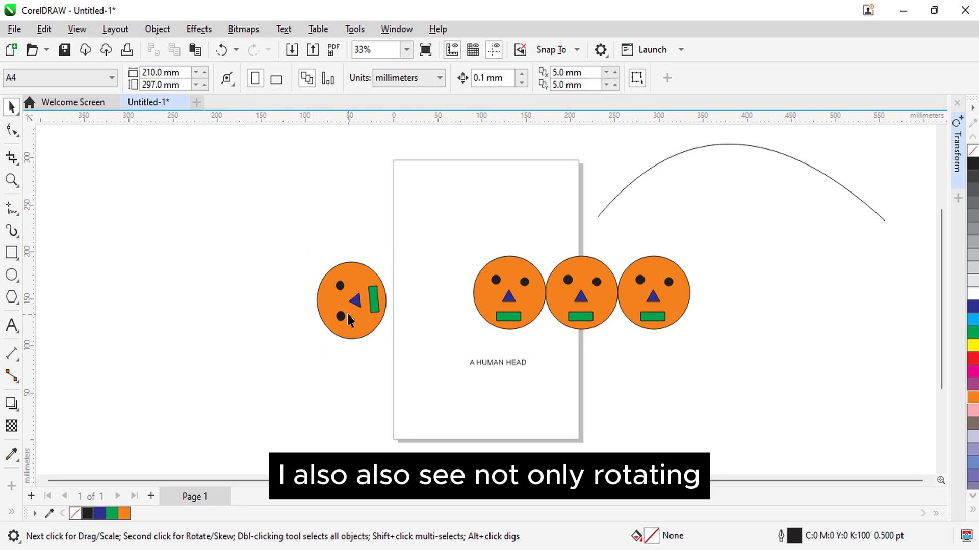
# Step: Skew the grouped face beside the page horizontally so that its upper part leans to the left
pyautogui.click(347, 316)
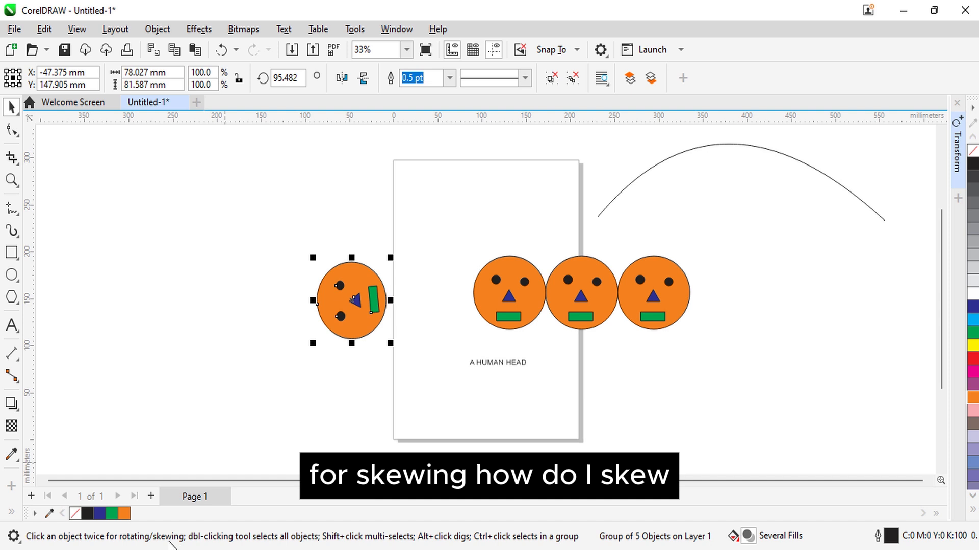
pyautogui.click(295, 406)
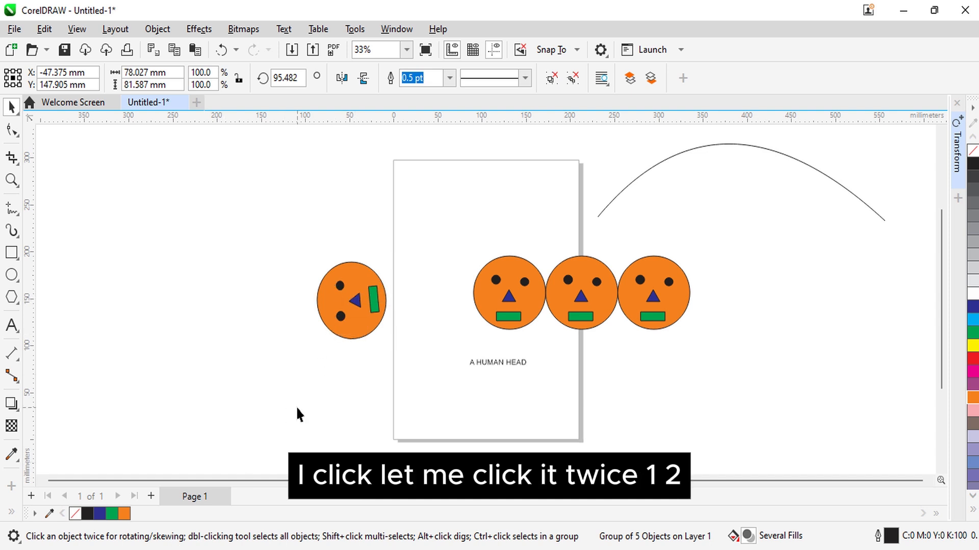
pyautogui.click(345, 317)
pyautogui.click(345, 317)
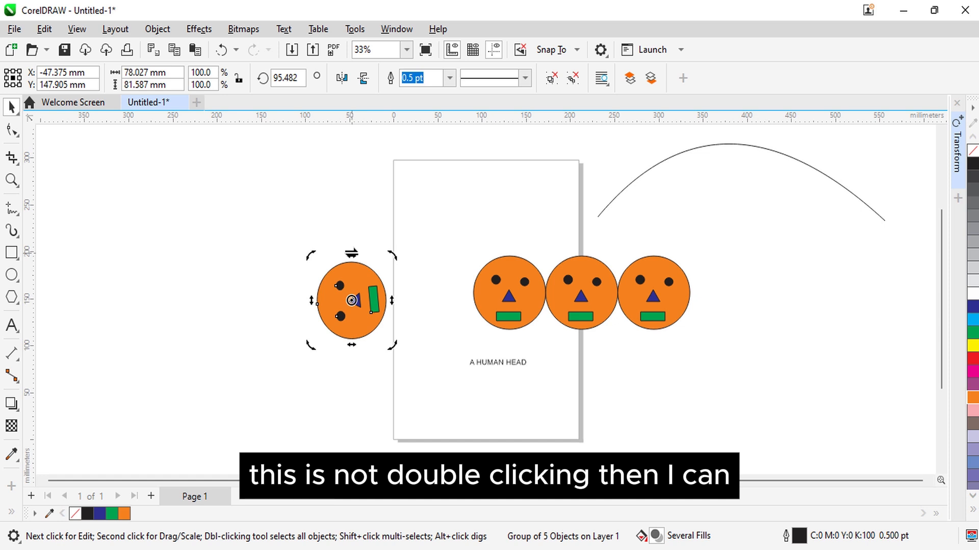
pyautogui.moveTo(355, 256); pyautogui.dragTo(279, 267)
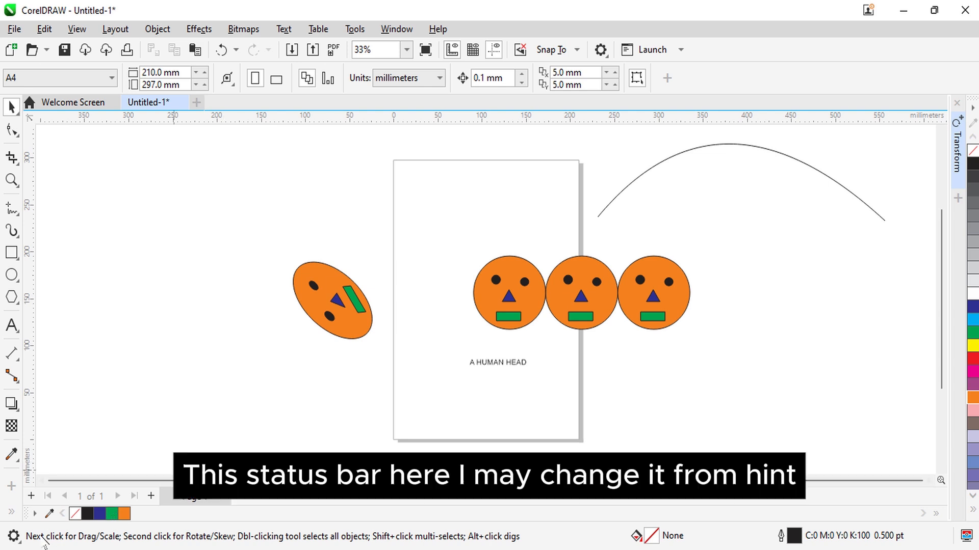
# Step: Switch the status bar from Tool Hints to Object Details
pyautogui.click(14, 536)
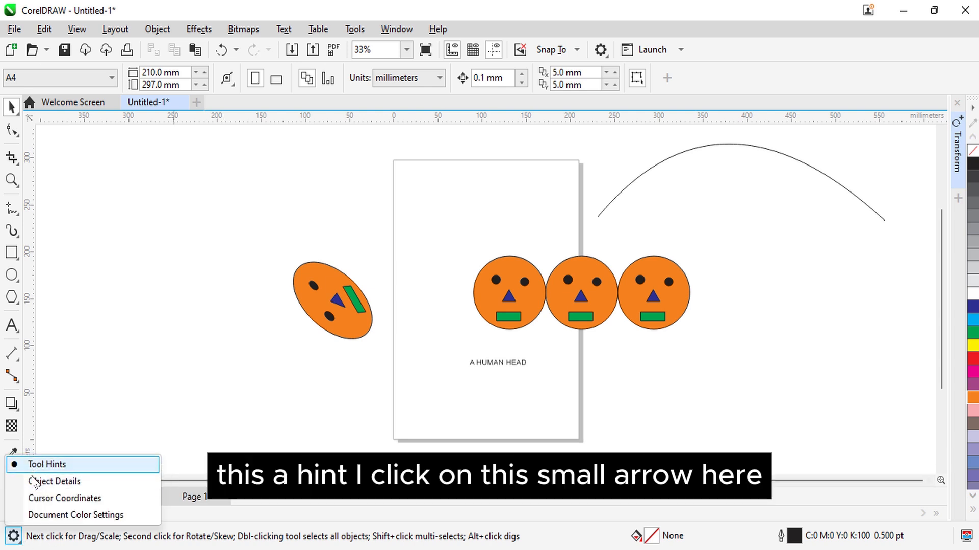
pyautogui.click(14, 537)
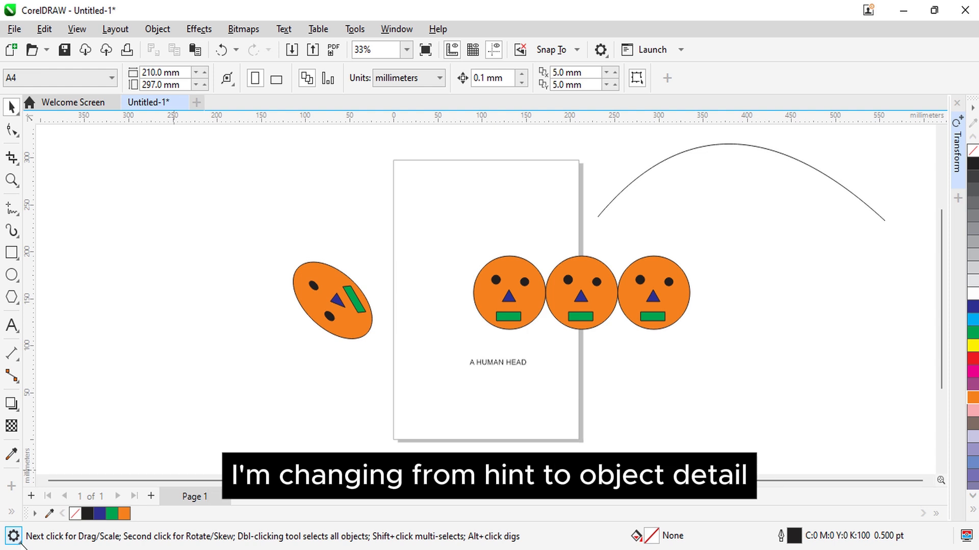
pyautogui.click(16, 542)
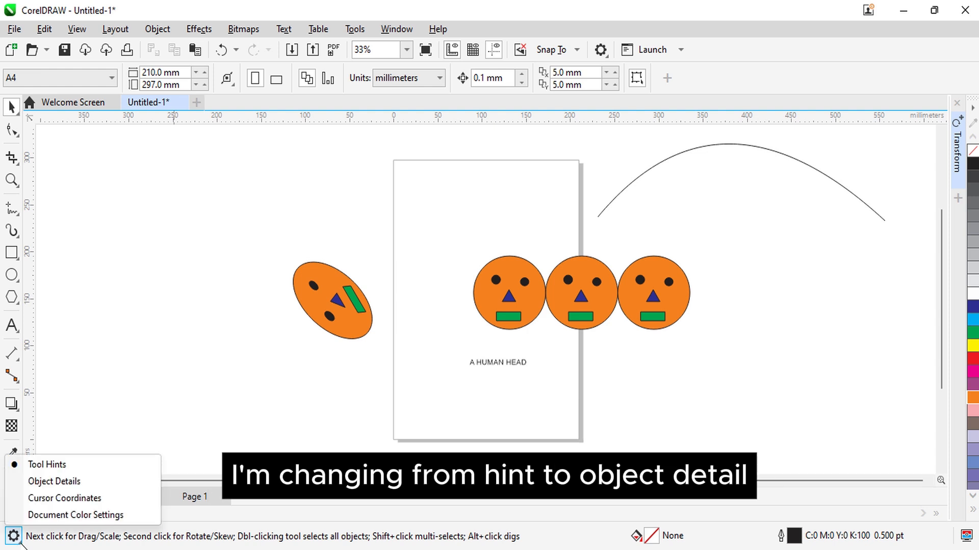
pyautogui.click(43, 484)
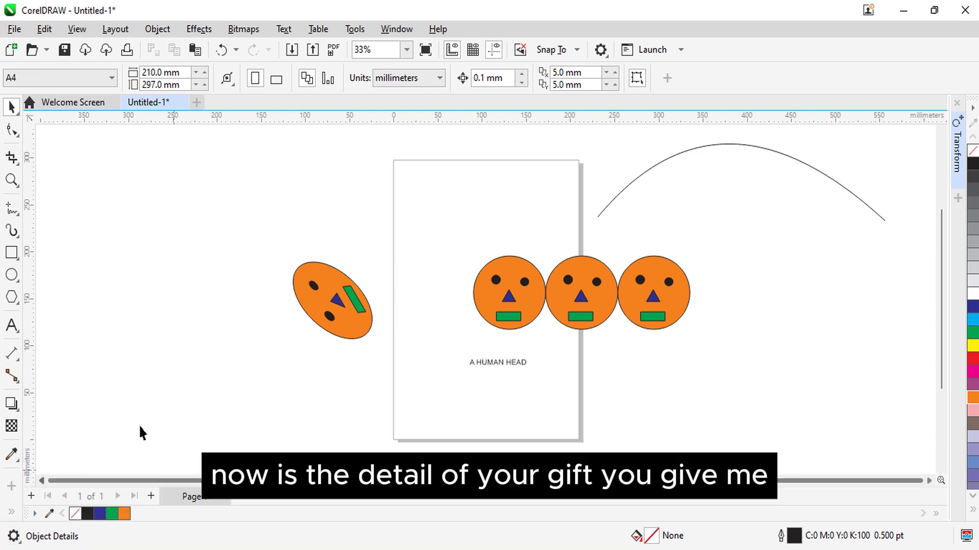
# Step: Draw a rectangle about 58 by 70 mm in the page's upper-left corner and an ellipse about 63 by 51 mm in its lower-left corner
pyautogui.click(11, 252)
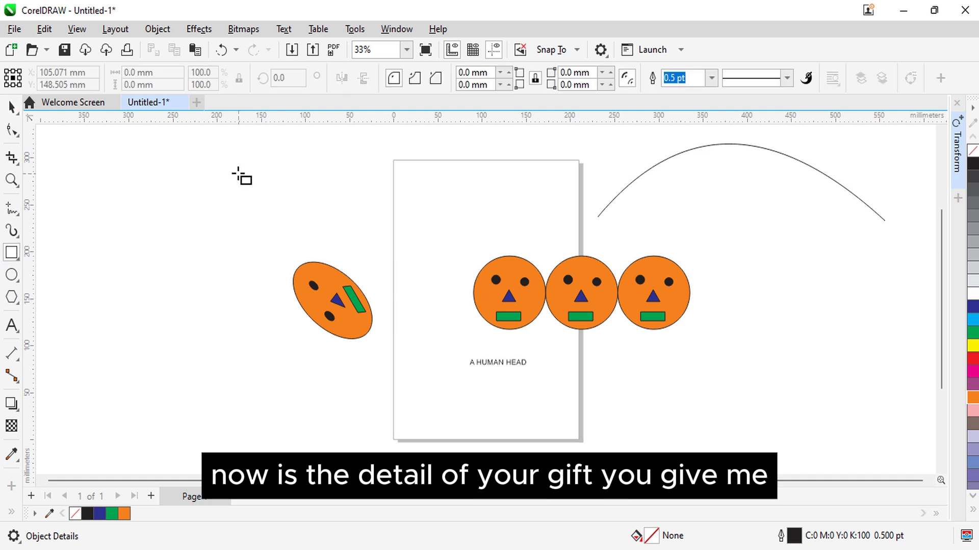
pyautogui.moveTo(406, 174); pyautogui.dragTo(459, 240)
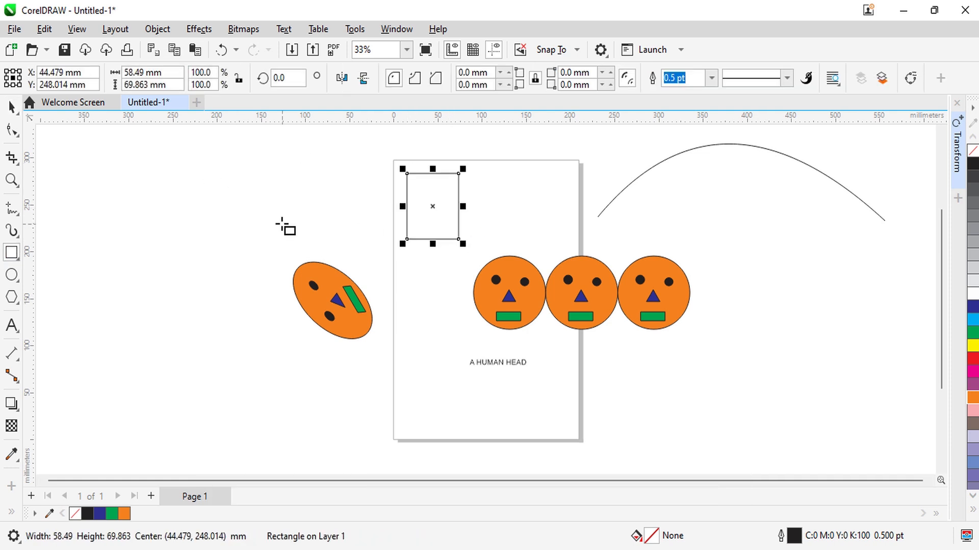
pyautogui.click(11, 107)
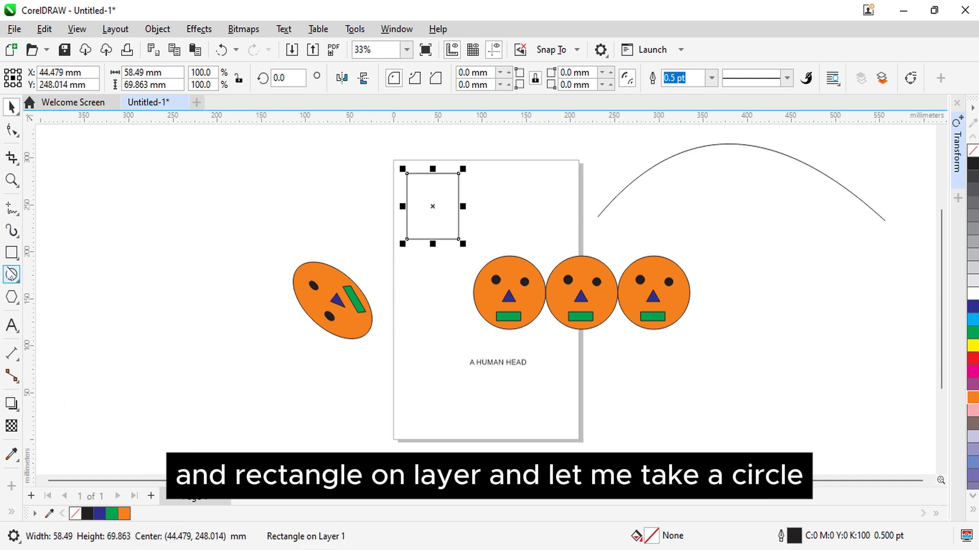
pyautogui.click(12, 275)
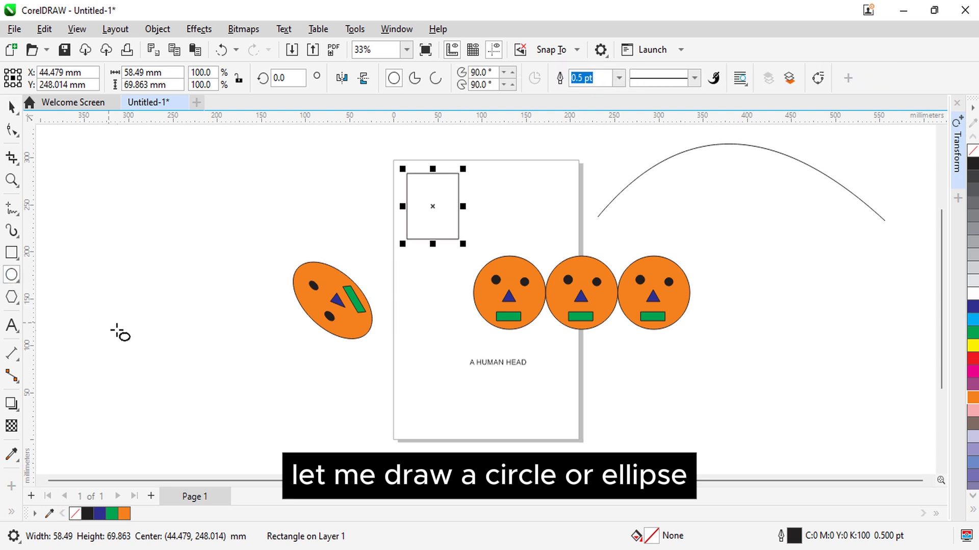
pyautogui.moveTo(409, 383); pyautogui.dragTo(473, 441)
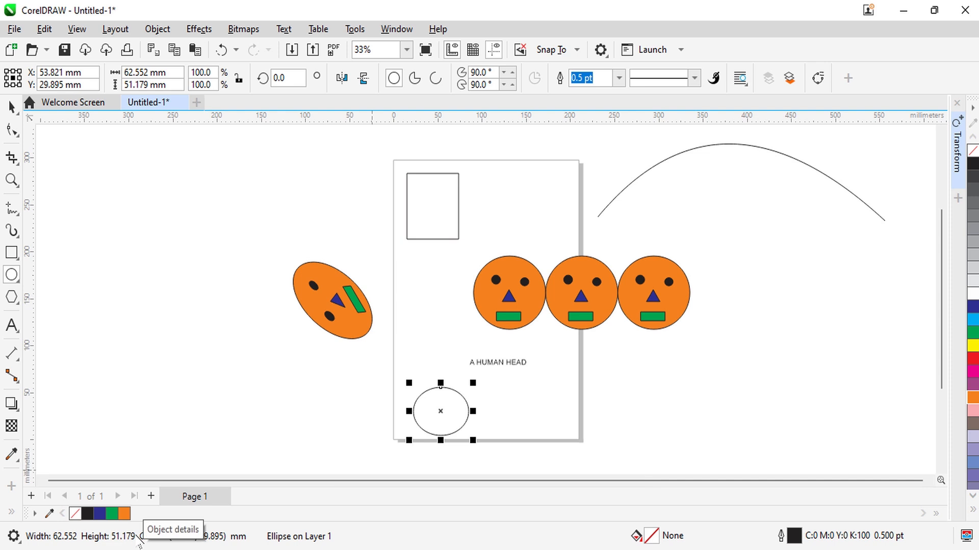
# Step: Set the status bar to show Cursor Coordinates and return to the Pick tool
pyautogui.click(15, 541)
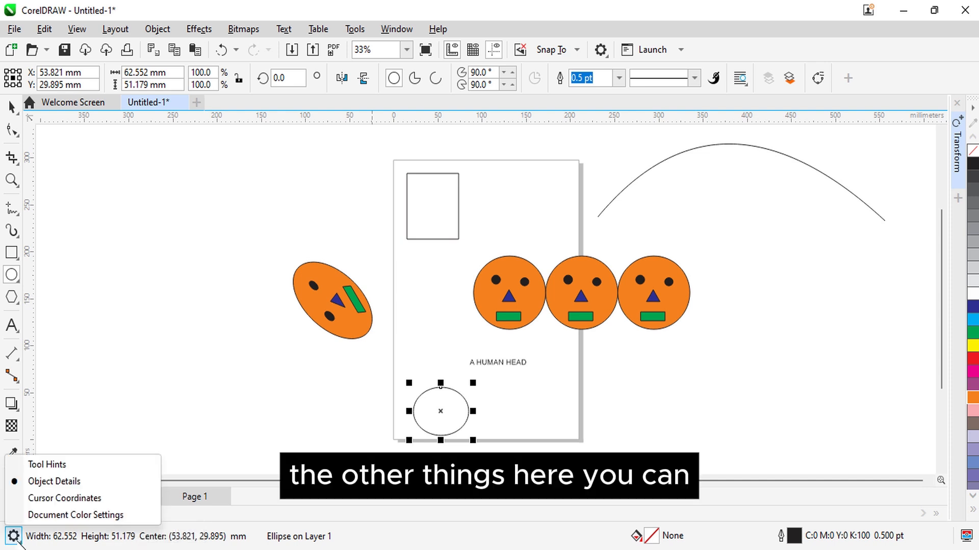
pyautogui.click(89, 498)
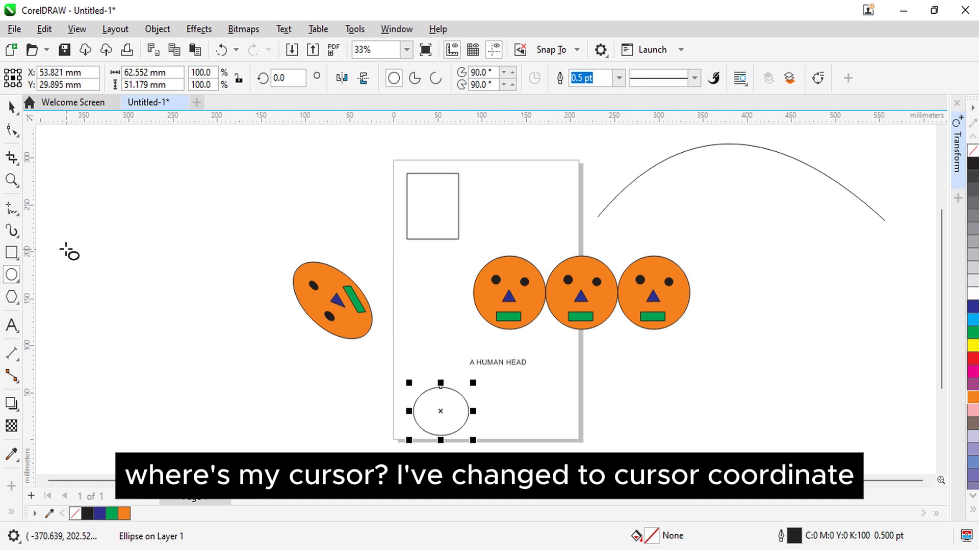
pyautogui.click(11, 107)
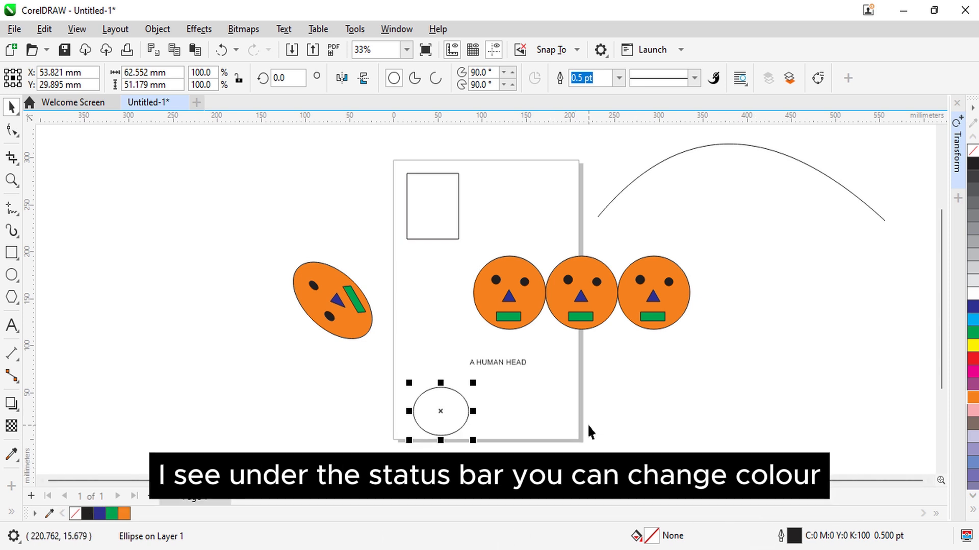
# Step: Fill the rectangle in the page's upper-left corner with yellow after trying orange, and deselect it
pyautogui.click(436, 210)
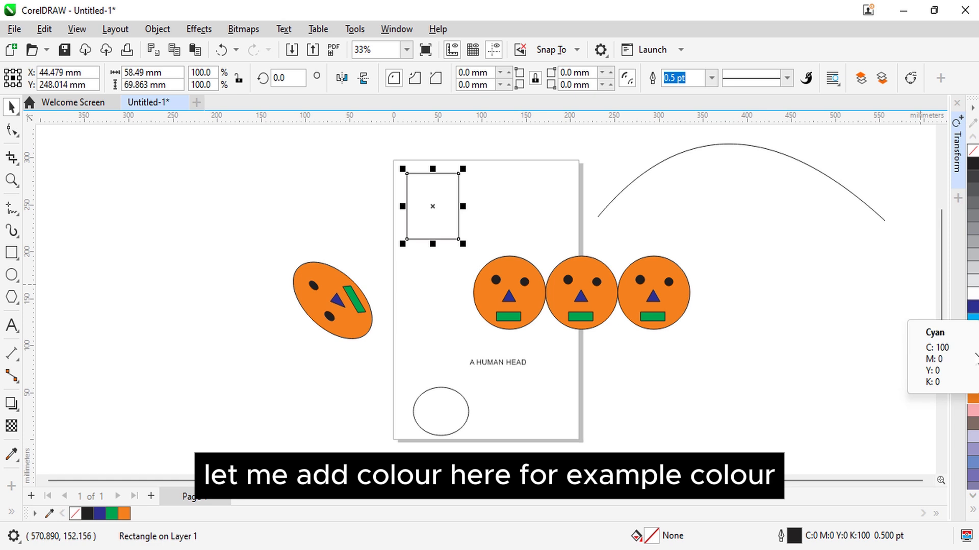
pyautogui.click(973, 398)
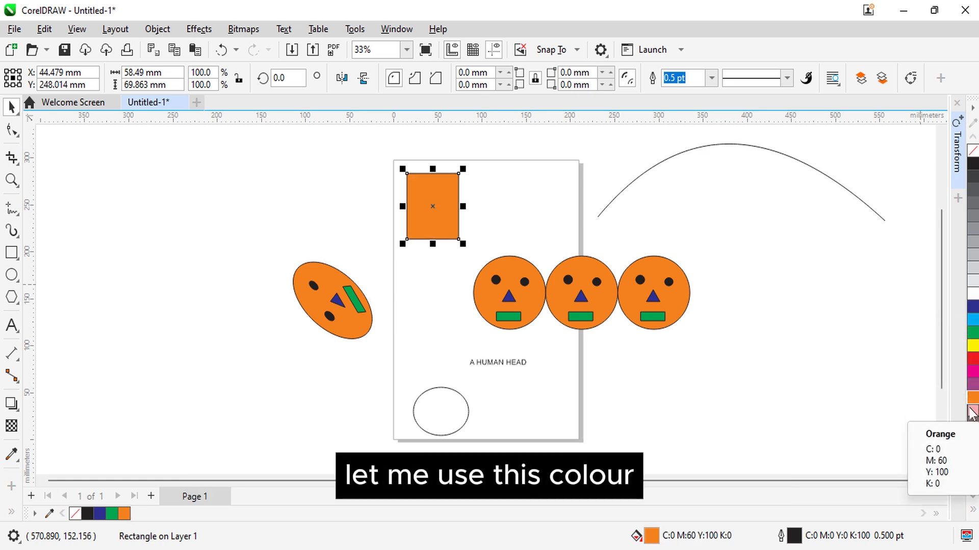
pyautogui.click(973, 346)
pyautogui.click(840, 363)
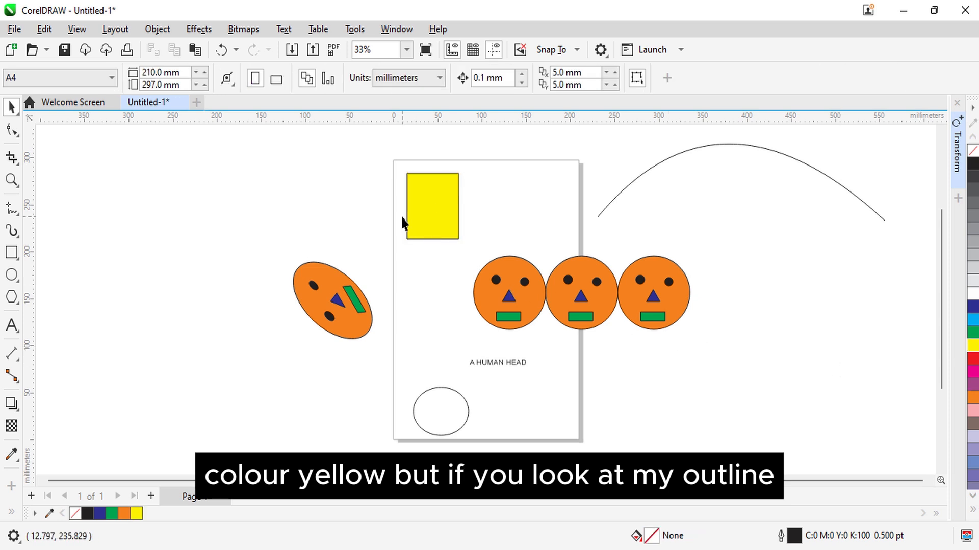
# Step: Set the yellow rectangle's outline width to 10.0 pt and deselect it
pyautogui.click(430, 218)
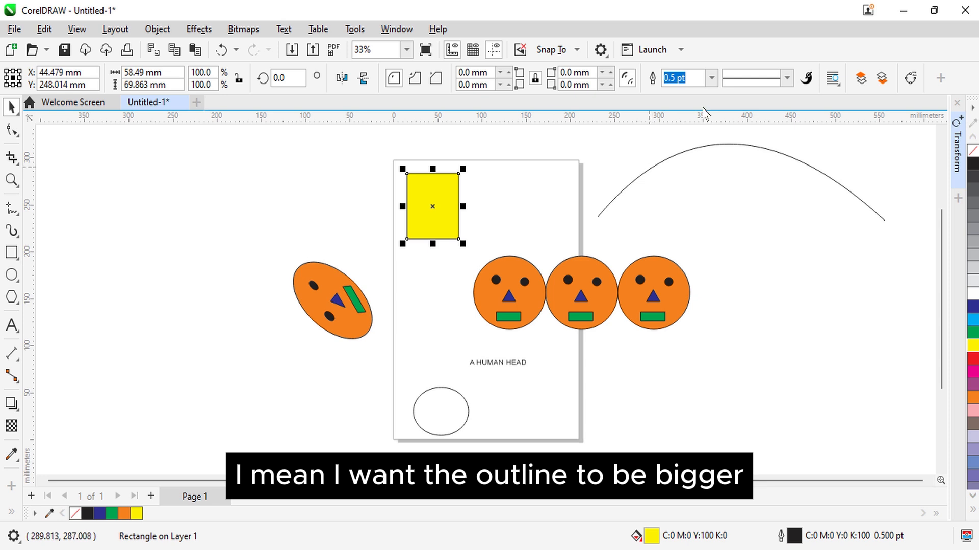
pyautogui.click(712, 82)
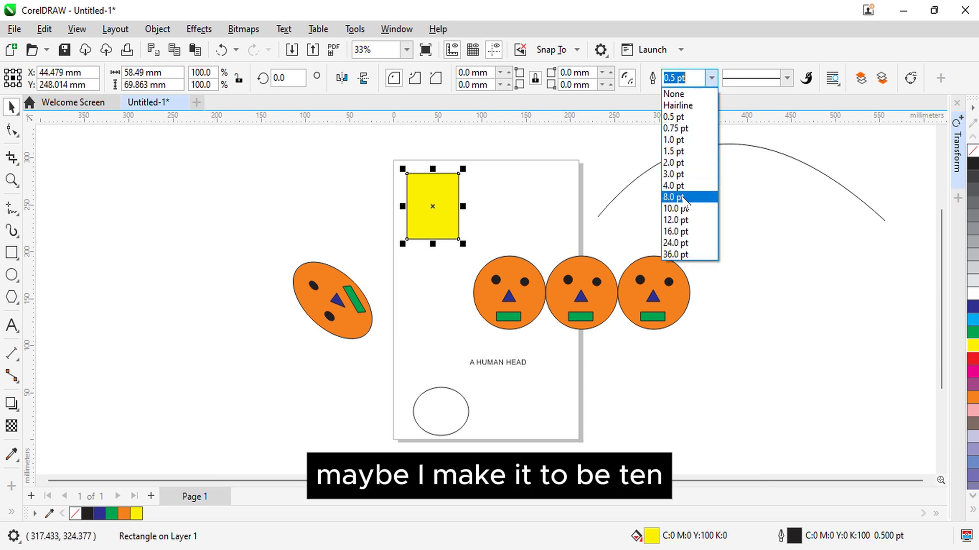
pyautogui.click(684, 210)
pyautogui.click(515, 209)
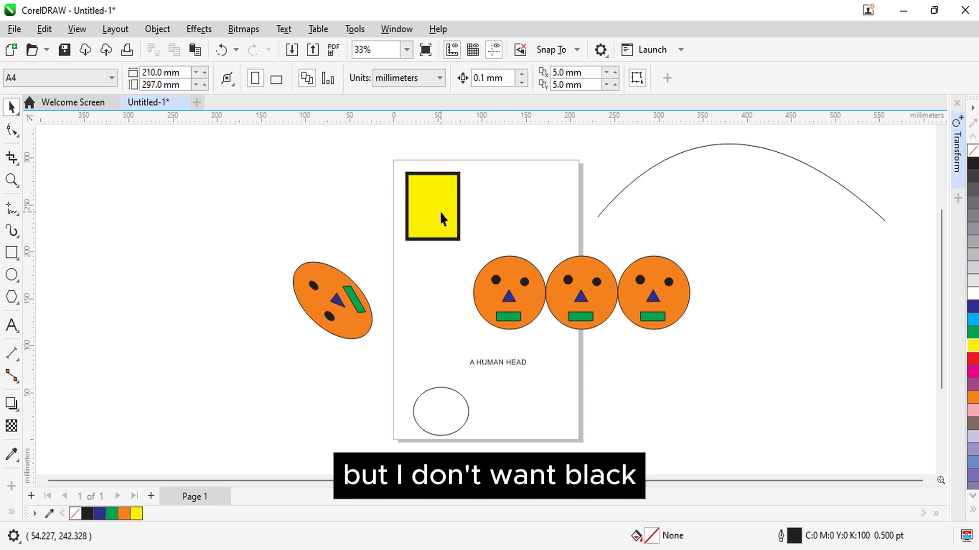
# Step: Change the yellow rectangle's outline colour to green, C:57 M:0 Y:100 K:0, through the Outline Pen settings, and deselect it
pyautogui.click(439, 210)
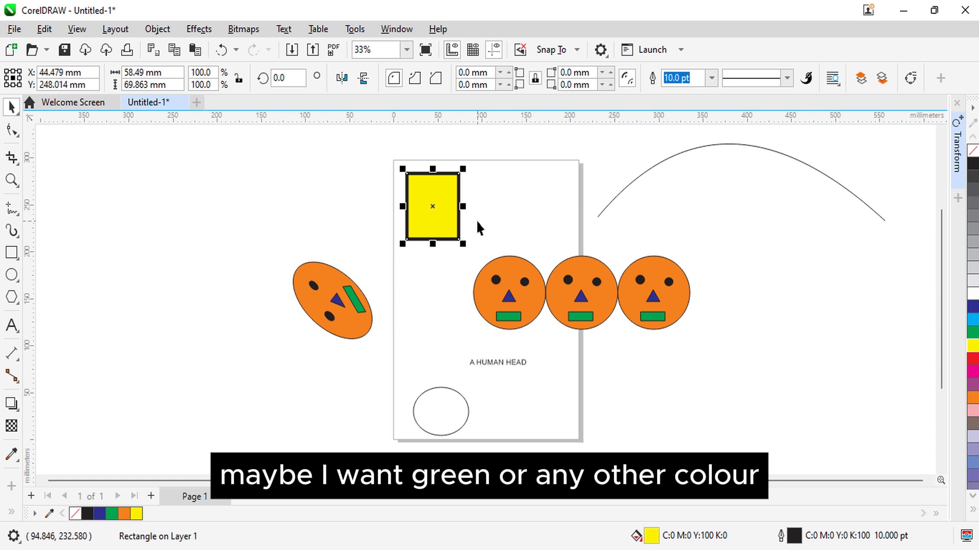
pyautogui.doubleClick(787, 538)
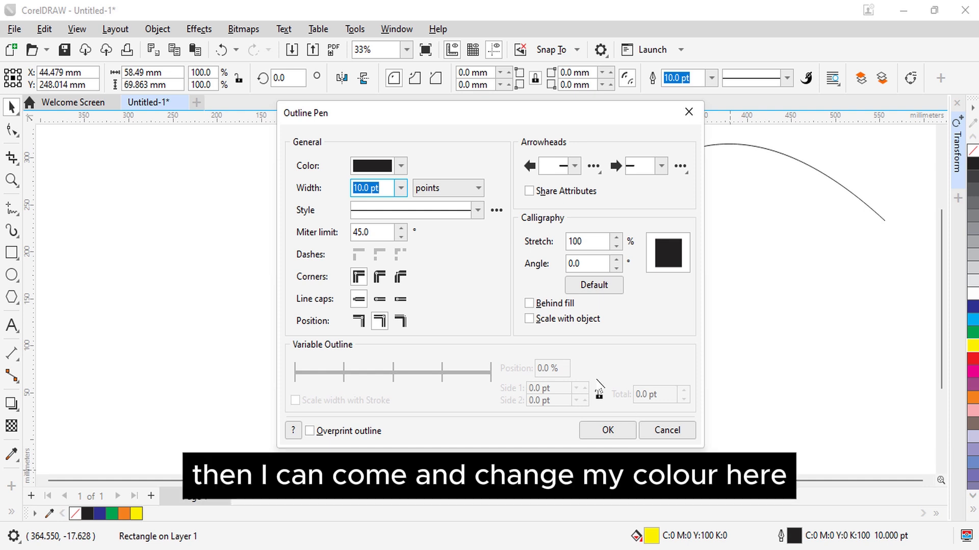
pyautogui.click(399, 170)
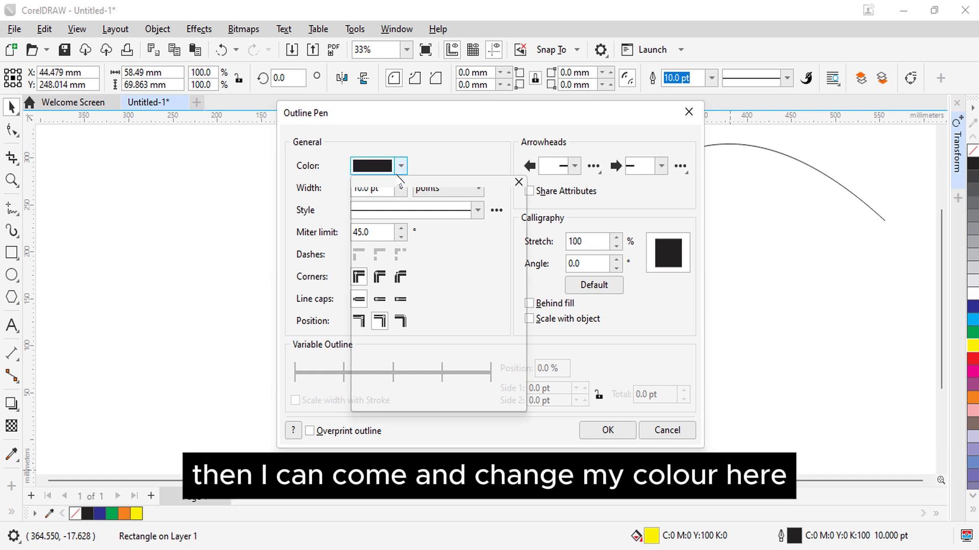
pyautogui.click(397, 352)
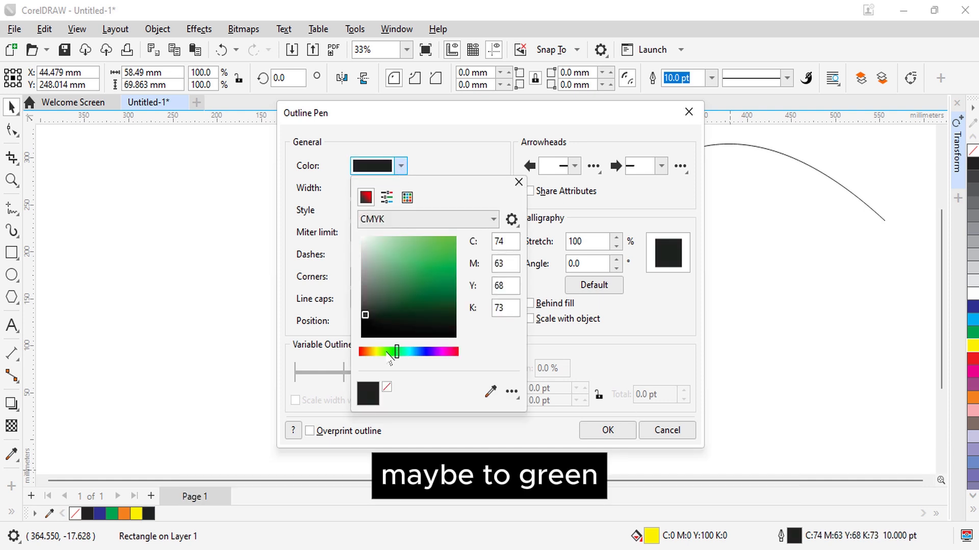
pyautogui.click(386, 352)
pyautogui.click(454, 239)
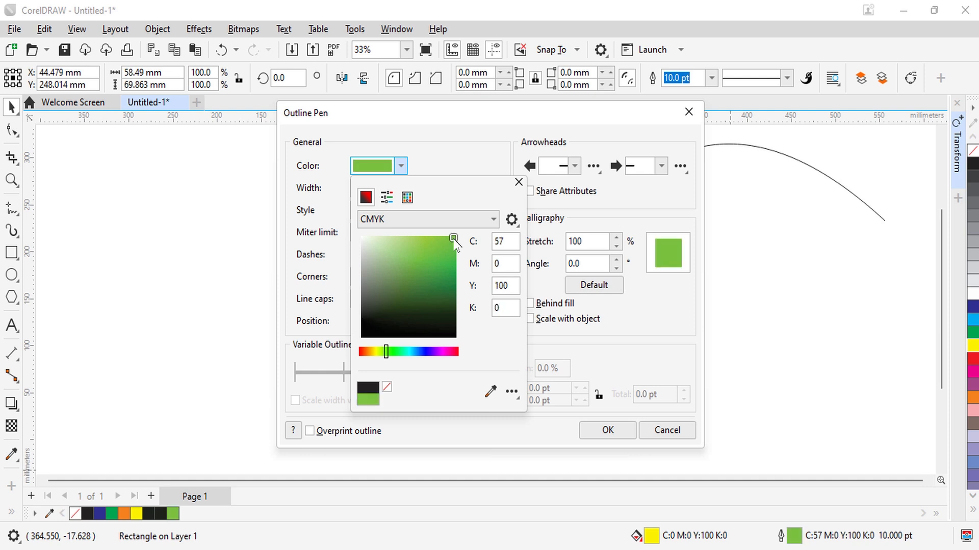
pyautogui.click(623, 350)
pyautogui.click(610, 430)
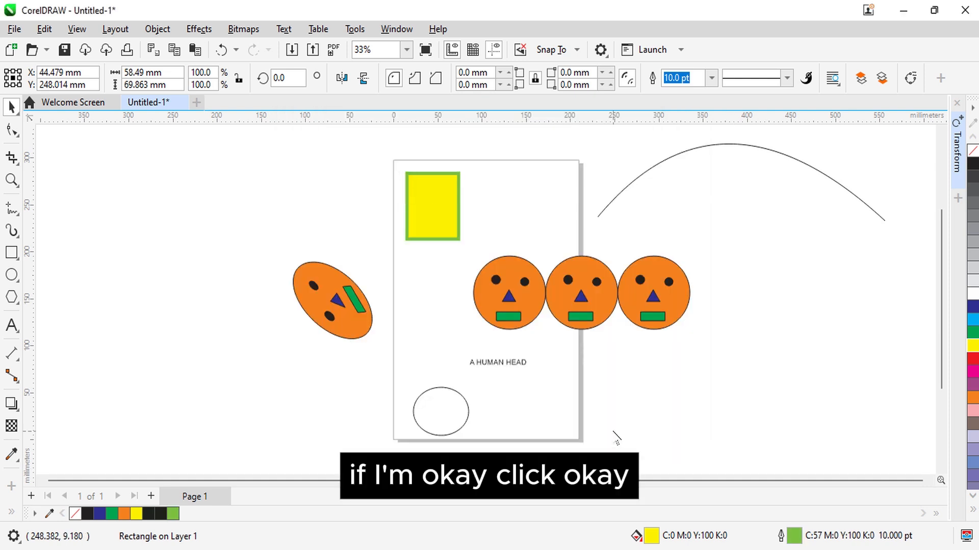
pyautogui.click(733, 348)
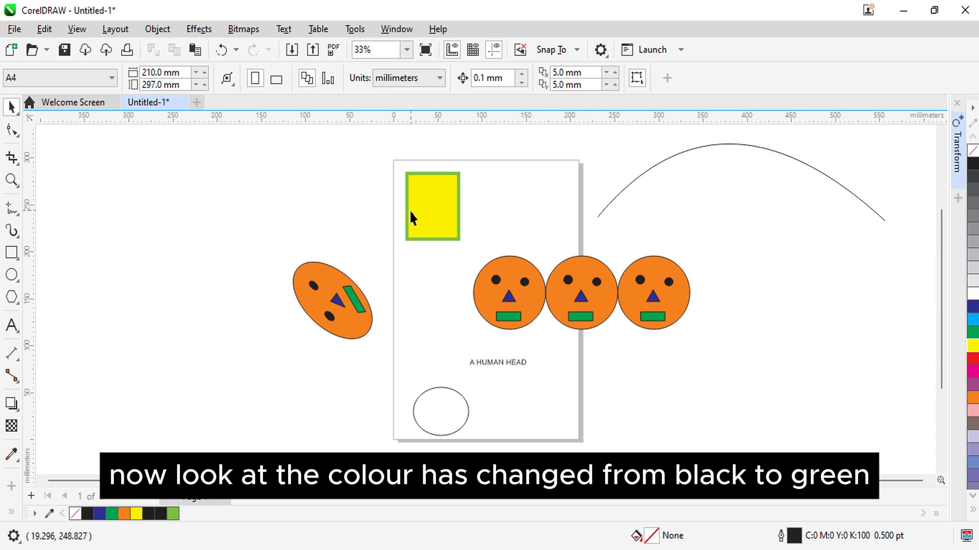